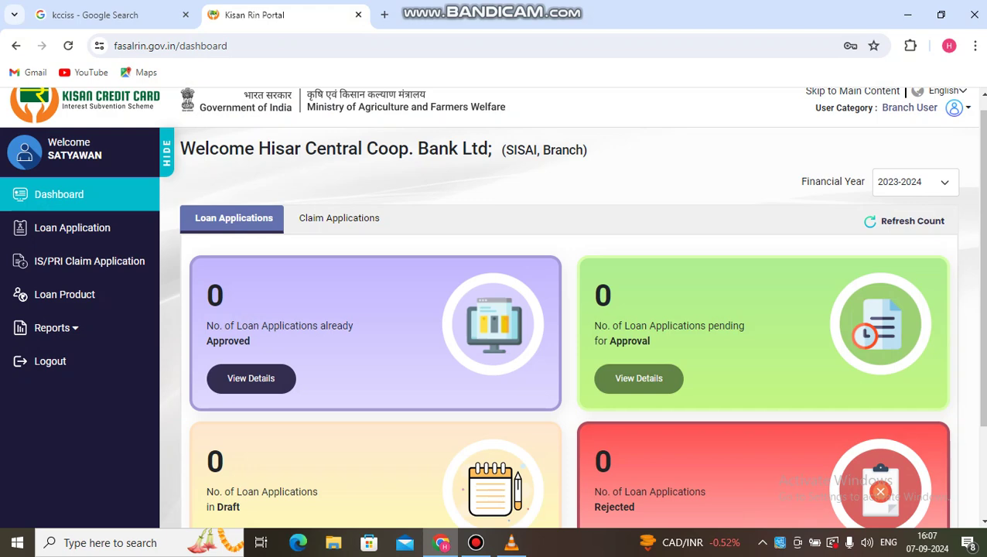
Open the IS/PRI claim application list and filter it to financial year 2022-2023.
{"action": "scroll", "coordinate": [492, 307], "scroll_direction": "up", "scroll_amount": 1}
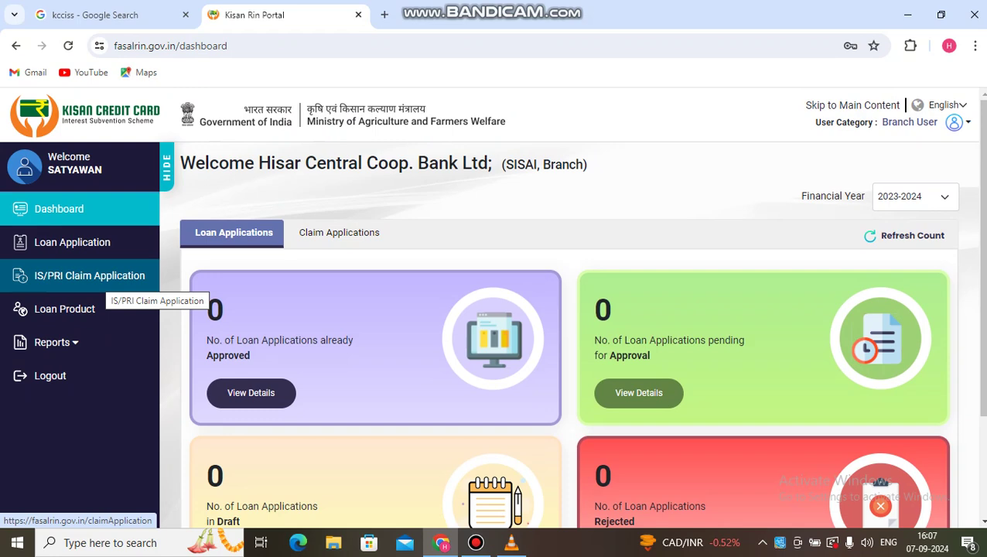
{"action": "left_click", "coordinate": [108, 285]}
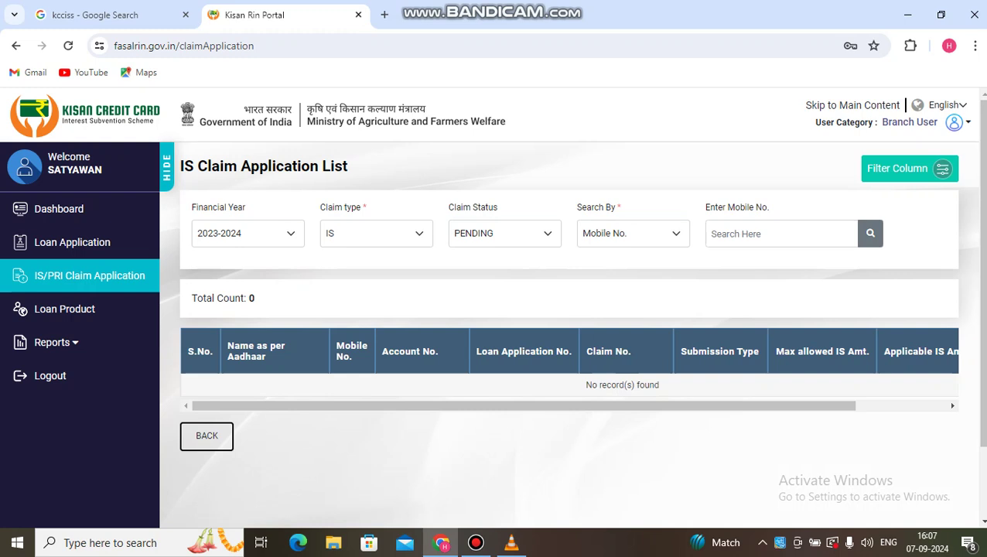
{"action": "left_click", "coordinate": [247, 233]}
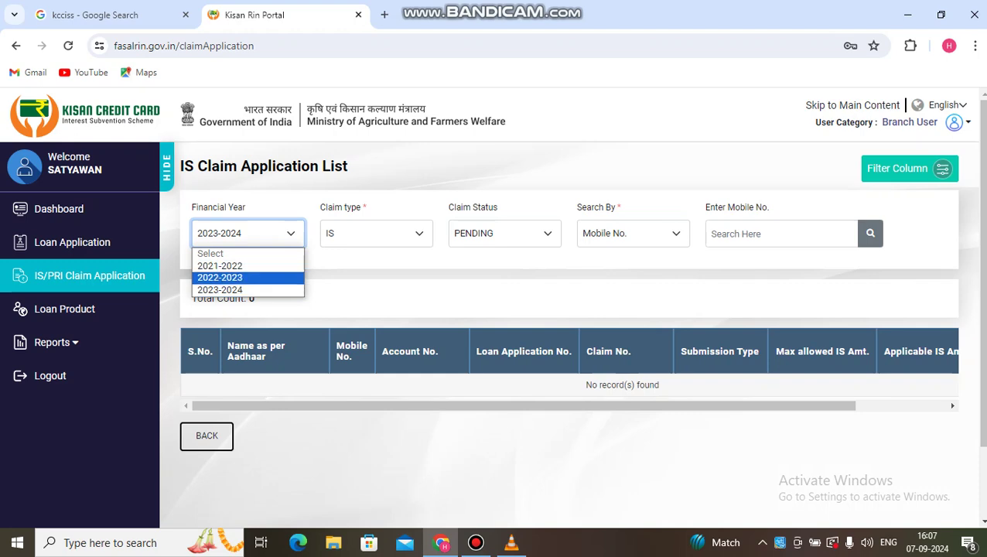
{"action": "left_click", "coordinate": [220, 277]}
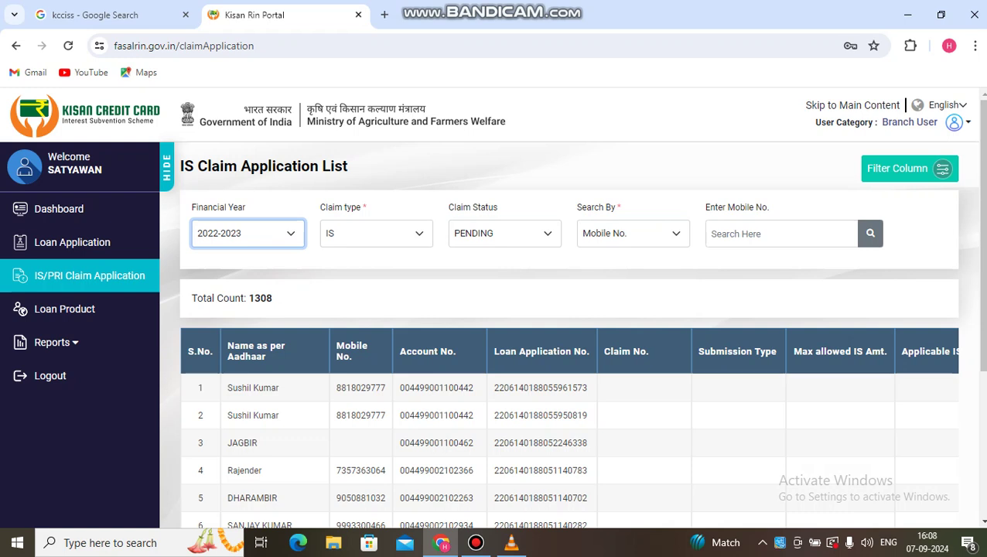
Set the claim type filter to PRI.
{"action": "left_click", "coordinate": [376, 233]}
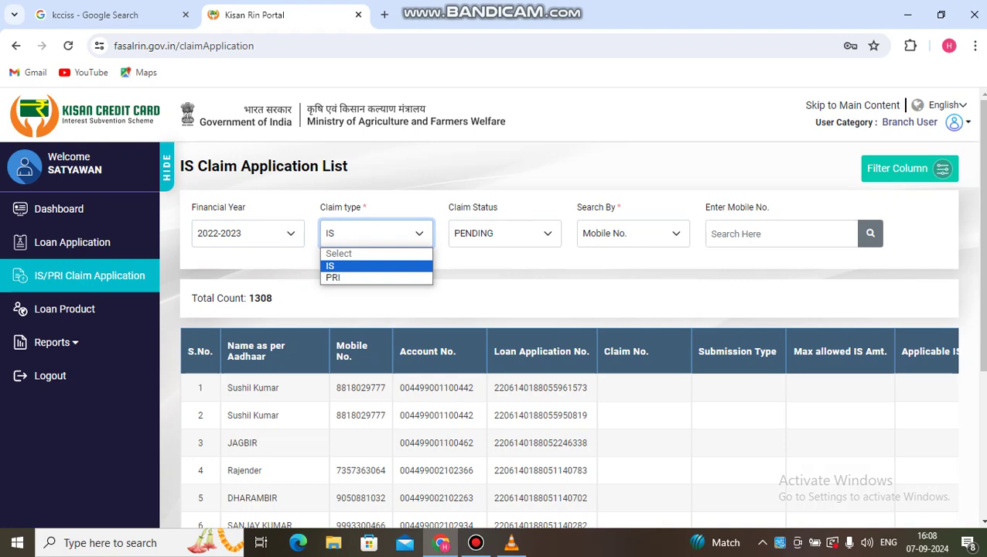
{"action": "left_click", "coordinate": [376, 233]}
{"action": "left_click", "coordinate": [376, 233]}
{"action": "left_click", "coordinate": [376, 233]}
{"action": "key", "text": "Down"}
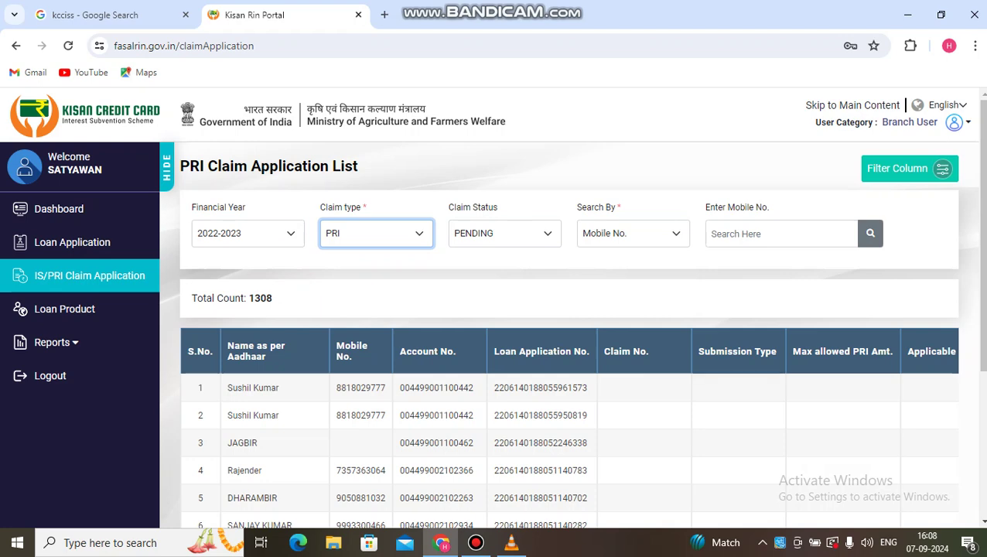
Look through the pending PRI claim applications, including the status and action columns.
{"action": "scroll", "coordinate": [572, 310], "scroll_direction": "down", "scroll_amount": 3}
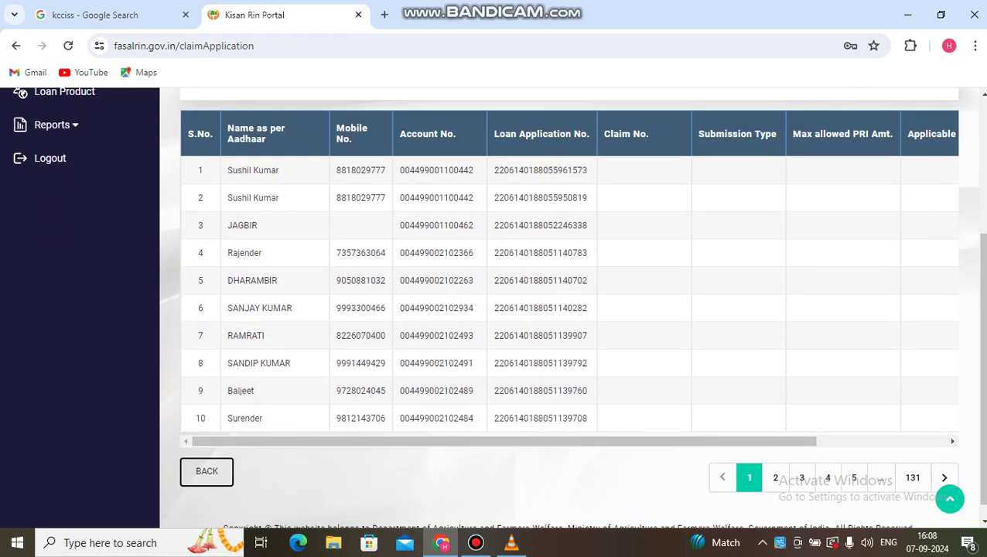
{"action": "scroll", "coordinate": [572, 309], "scroll_direction": "up", "scroll_amount": 1}
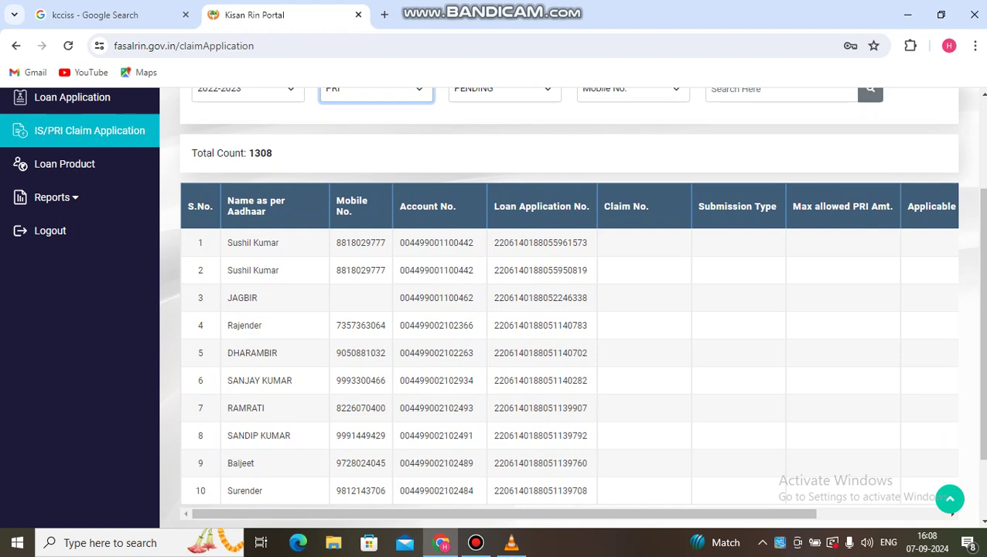
{"action": "scroll", "coordinate": [572, 310], "scroll_direction": "up", "scroll_amount": 1}
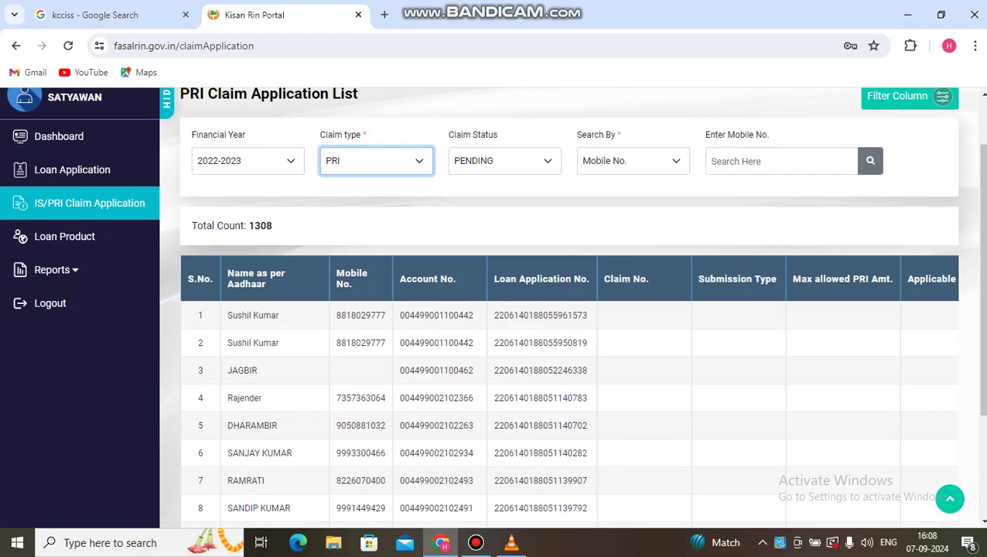
{"action": "scroll", "coordinate": [573, 309], "scroll_direction": "up", "scroll_amount": 1}
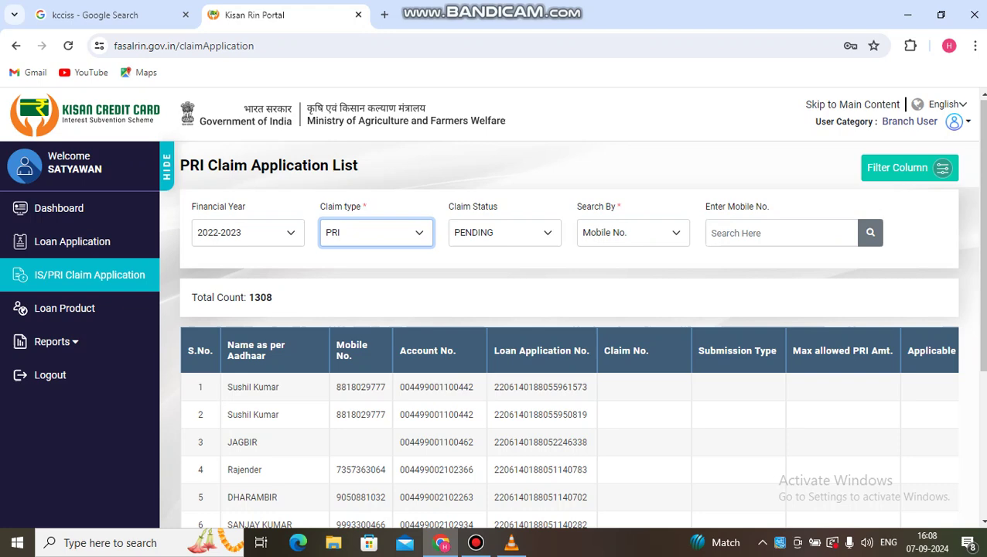
{"action": "scroll", "coordinate": [572, 309], "scroll_direction": "down", "scroll_amount": 4}
{"action": "scroll", "coordinate": [573, 271], "scroll_direction": "right", "scroll_amount": 1}
{"action": "scroll", "coordinate": [569, 270], "scroll_direction": "right", "scroll_amount": 3}
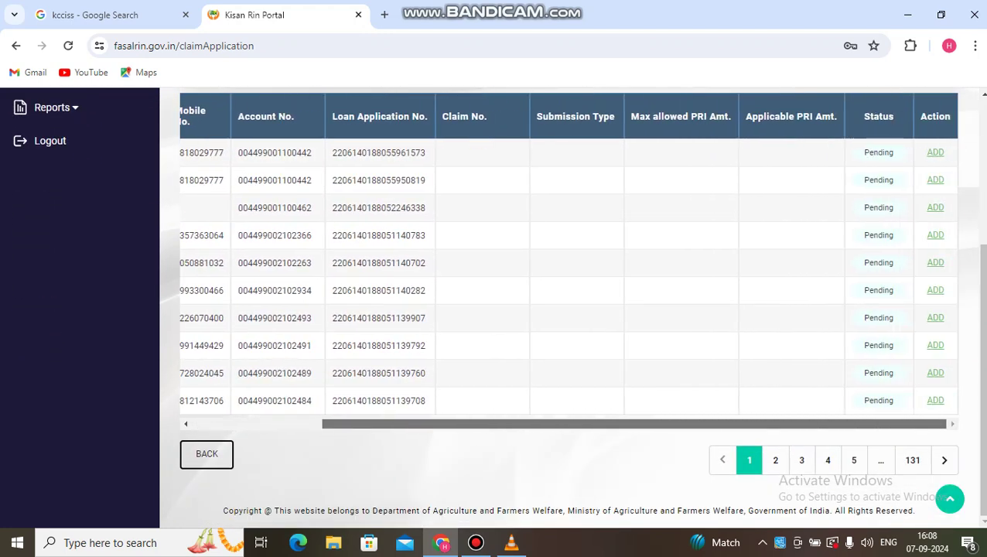
{"action": "scroll", "coordinate": [568, 271], "scroll_direction": "left", "scroll_amount": 4}
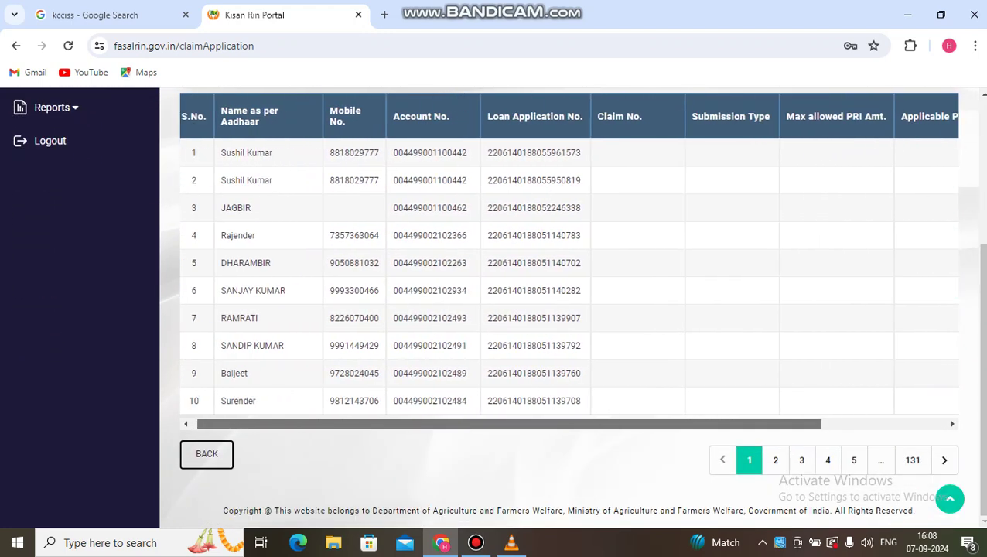
{"action": "scroll", "coordinate": [568, 309], "scroll_direction": "up", "scroll_amount": 2}
{"action": "scroll", "coordinate": [167, 179], "scroll_direction": "up", "scroll_amount": 2}
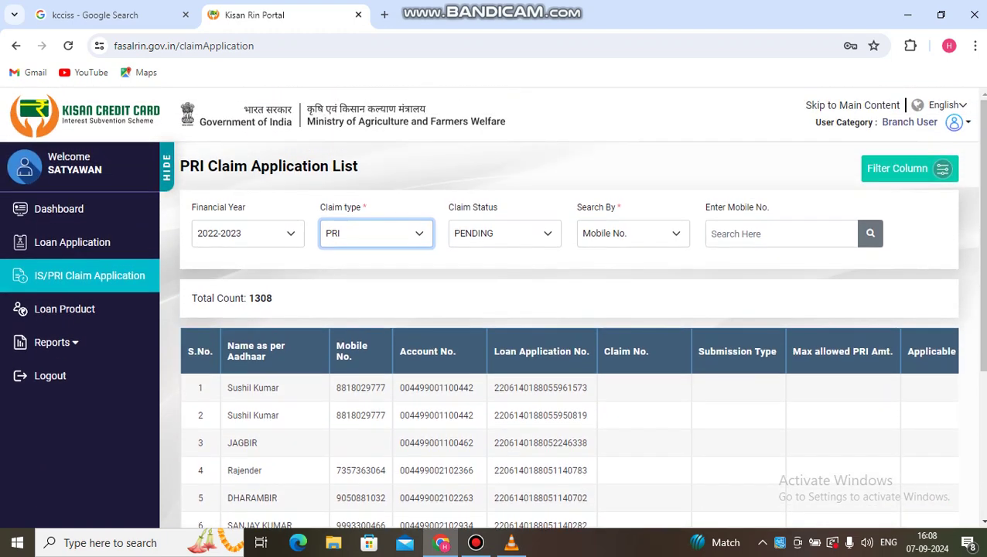
Hide the side navigation and start adding a PRI claim for the second pending application in the list.
{"action": "left_click", "coordinate": [167, 174]}
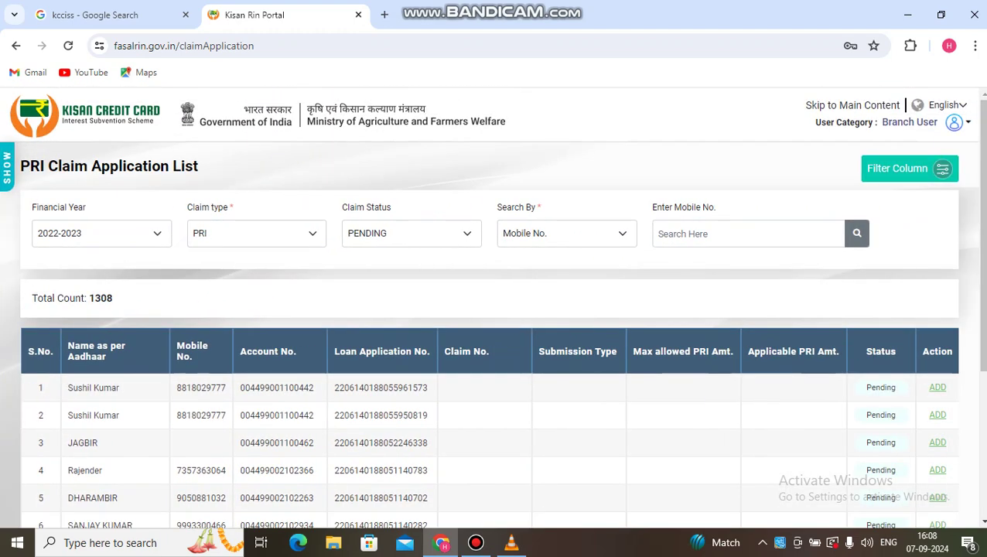
{"action": "scroll", "coordinate": [493, 309], "scroll_direction": "down", "scroll_amount": 1}
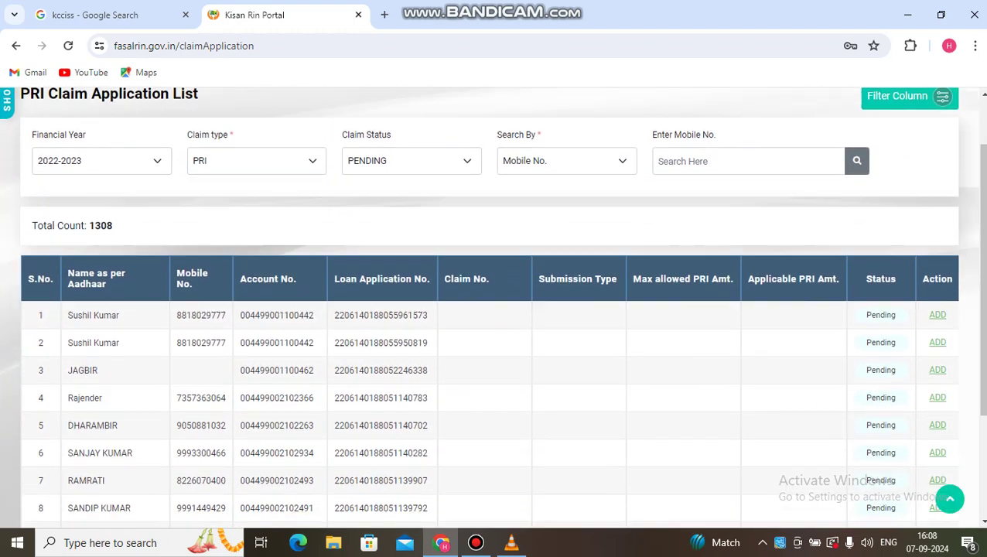
{"action": "scroll", "coordinate": [494, 309], "scroll_direction": "down", "scroll_amount": 1}
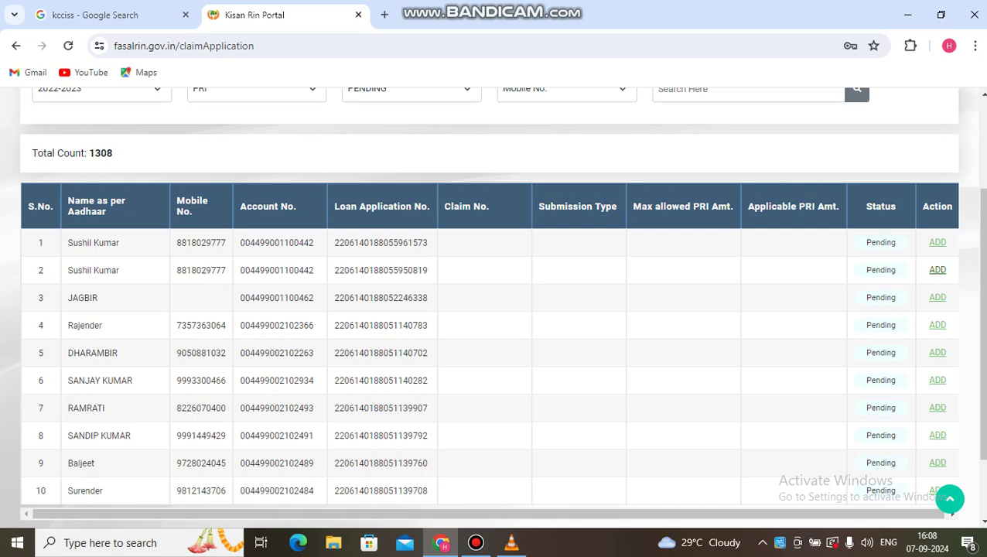
{"action": "left_click", "coordinate": [936, 270]}
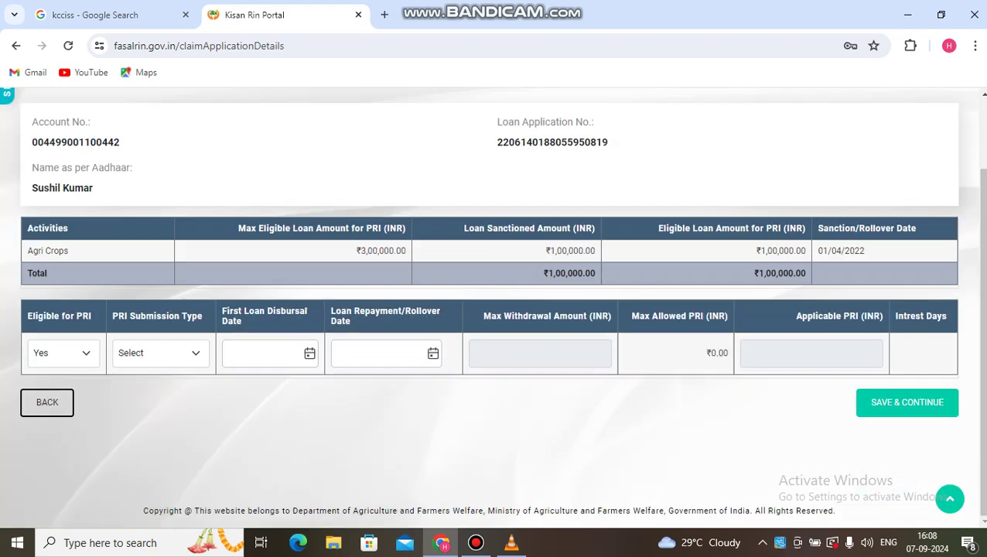
Keep PRI eligibility at Yes and set the PRI submission type to COMPLETE.
{"action": "scroll", "coordinate": [493, 301], "scroll_direction": "up", "scroll_amount": 1}
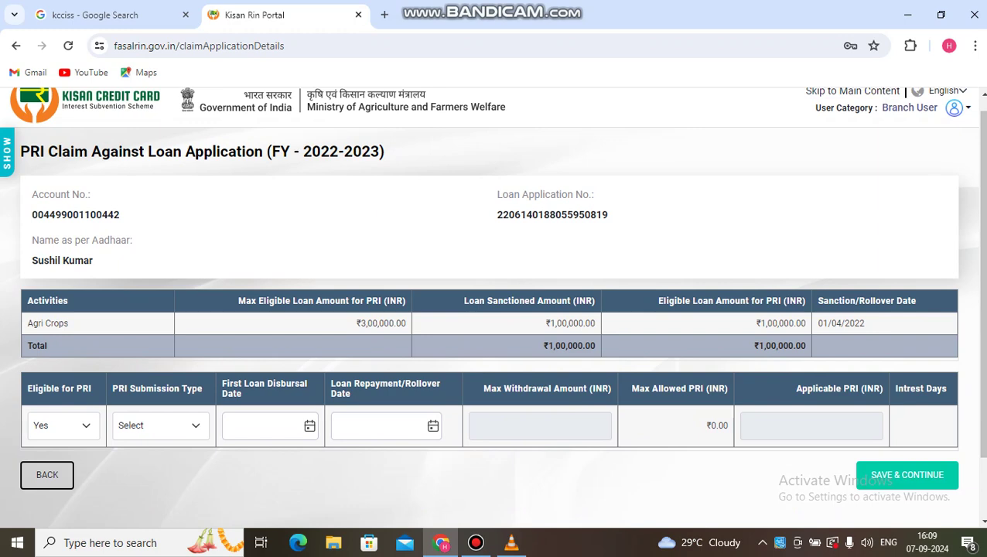
{"action": "scroll", "coordinate": [493, 302], "scroll_direction": "down", "scroll_amount": 1}
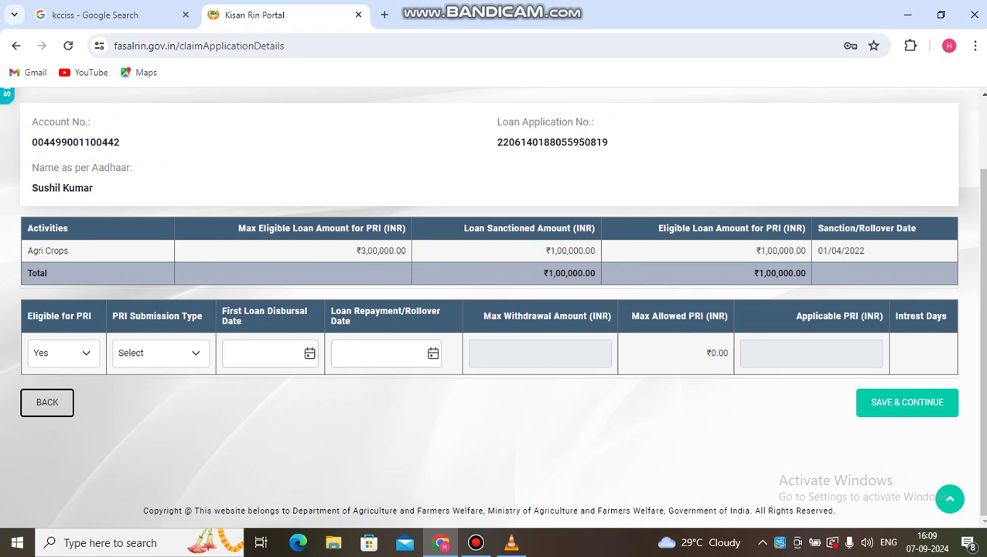
{"action": "left_click", "coordinate": [63, 353]}
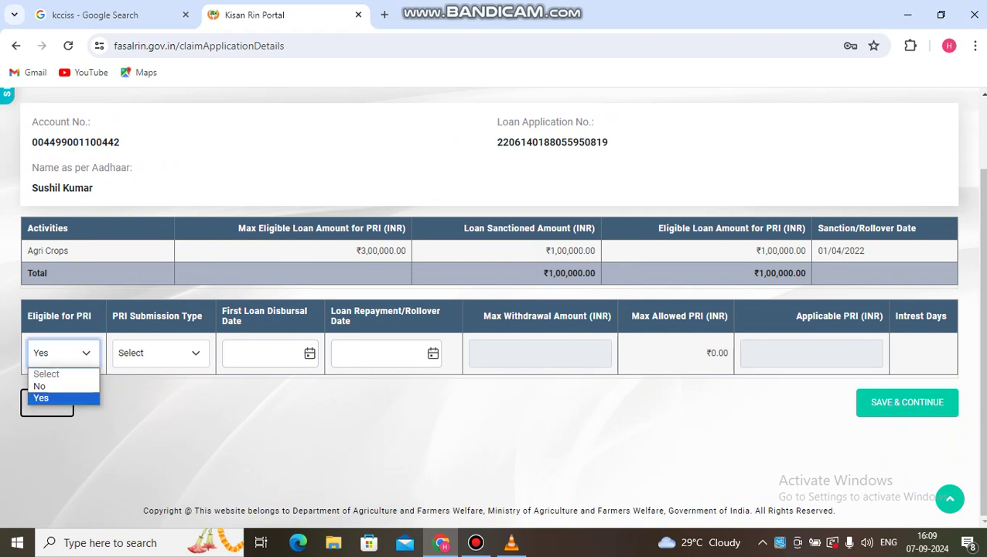
{"action": "key", "text": "Return"}
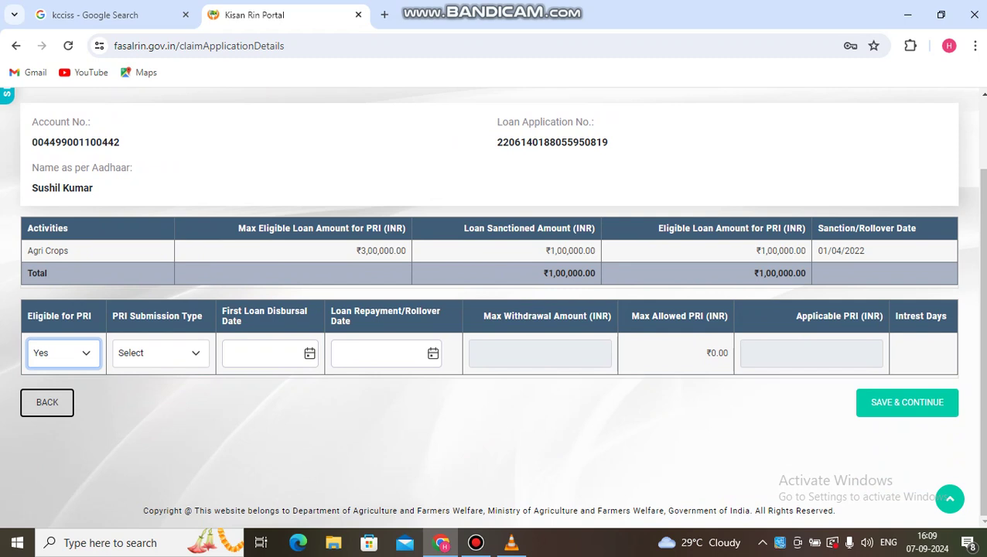
{"action": "left_click", "coordinate": [160, 352]}
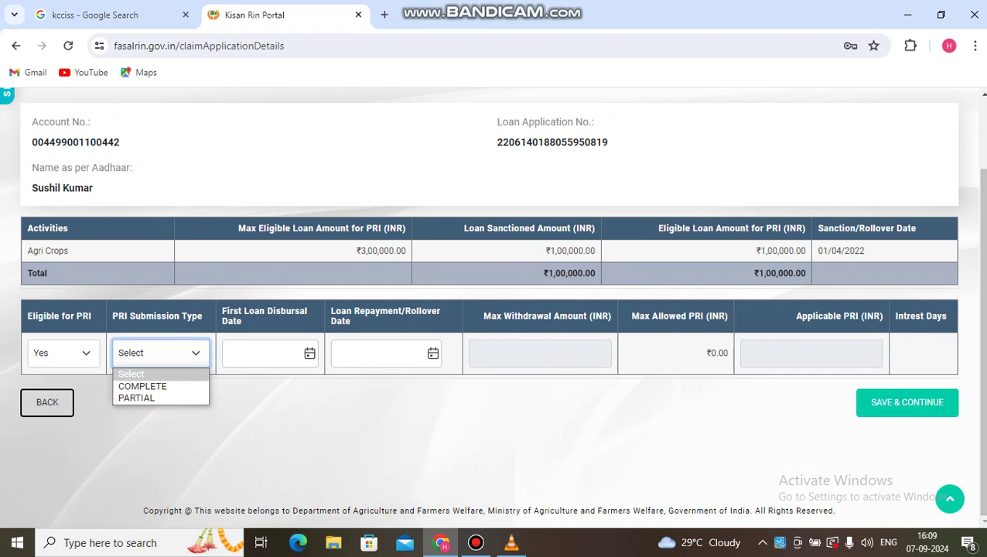
{"action": "left_click", "coordinate": [160, 353]}
{"action": "left_click", "coordinate": [160, 352]}
{"action": "key", "text": "Return"}
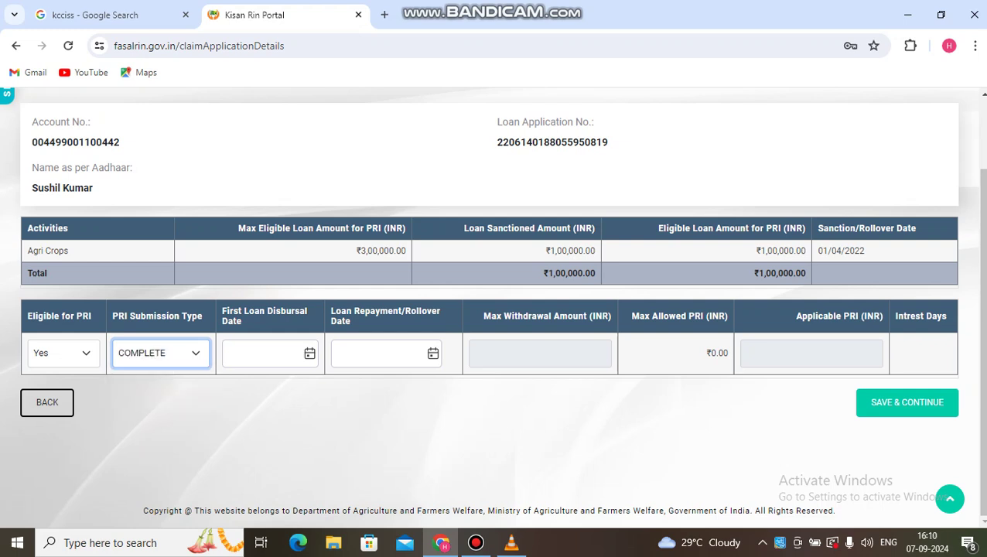
Set the first loan disbursal date to 06/04/2022.
{"action": "key", "text": "Tab"}
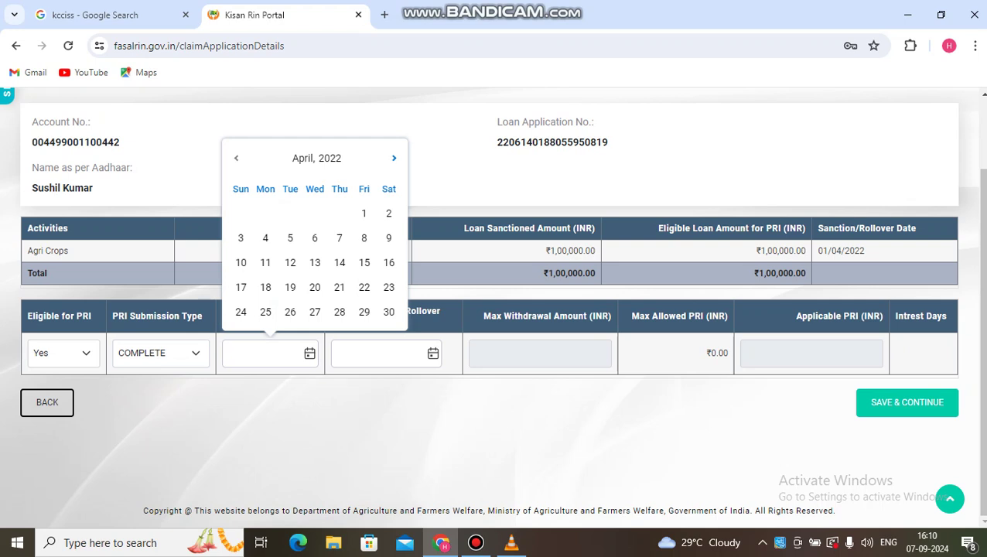
{"action": "key", "text": "Up"}
{"action": "key", "text": "Up"}
{"action": "key", "text": "Left"}
{"action": "key", "text": "Return"}
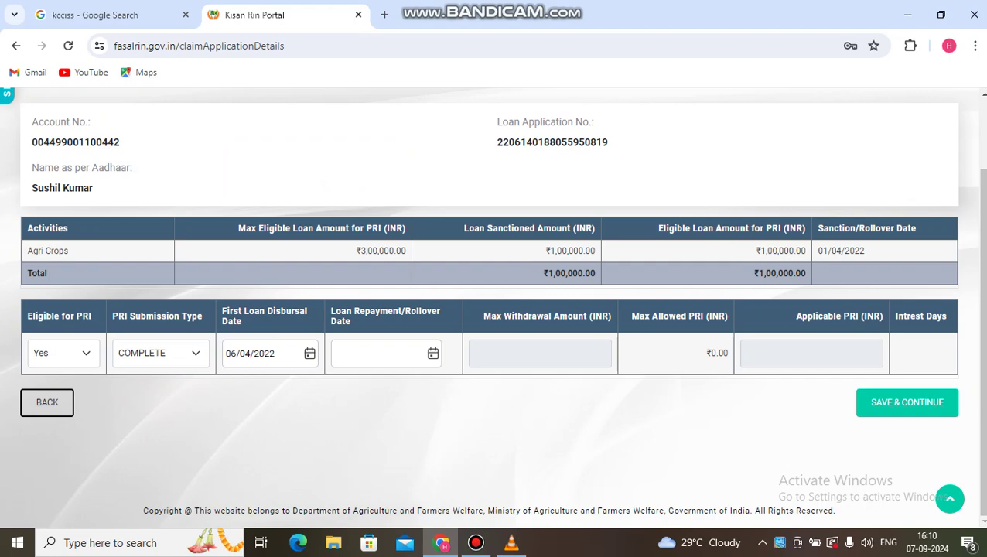
Set the loan repayment/rollover date to 25/11/2022.
{"action": "left_click", "coordinate": [385, 354]}
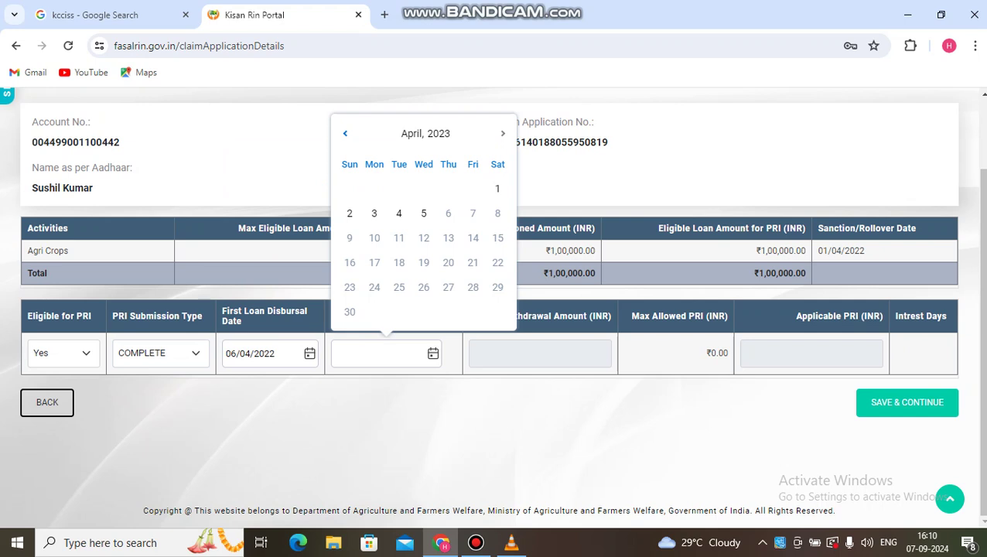
{"action": "double_click", "coordinate": [437, 133]}
{"action": "left_click", "coordinate": [438, 133]}
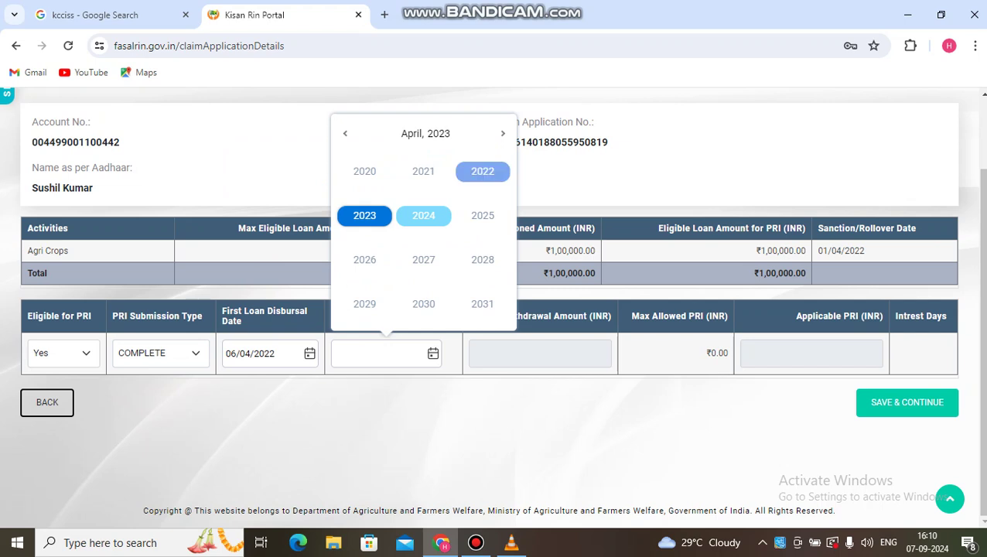
{"action": "left_click", "coordinate": [482, 171]}
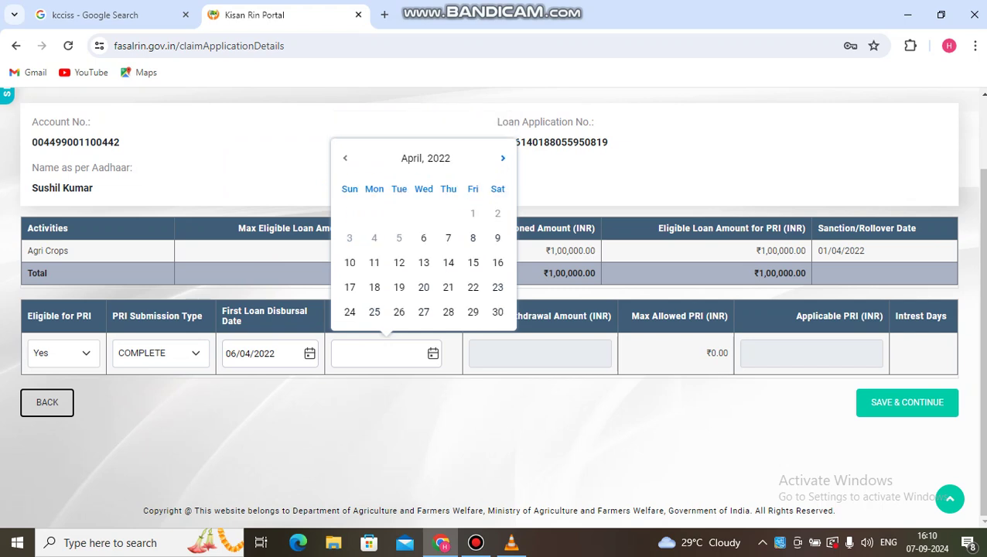
{"action": "left_click", "coordinate": [411, 158]}
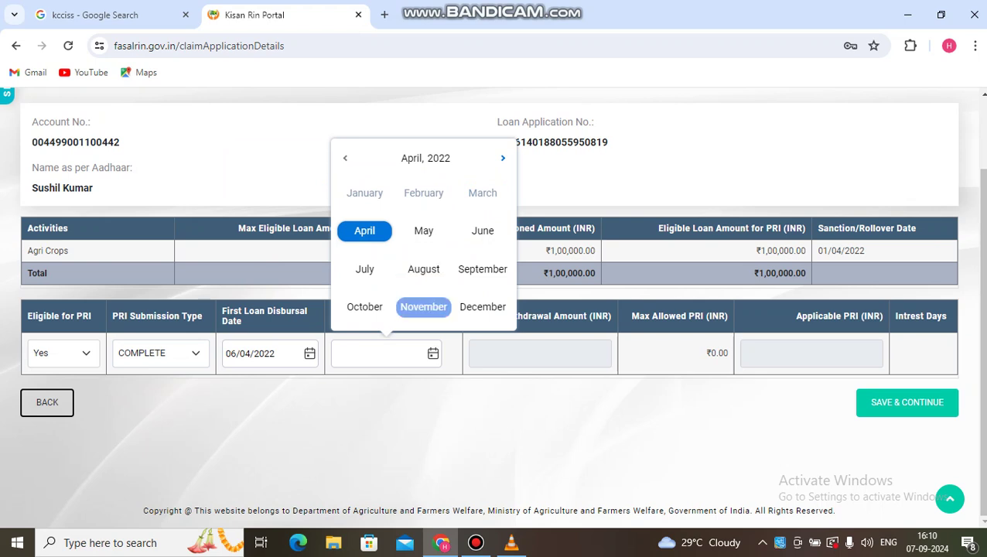
{"action": "left_click", "coordinate": [423, 306]}
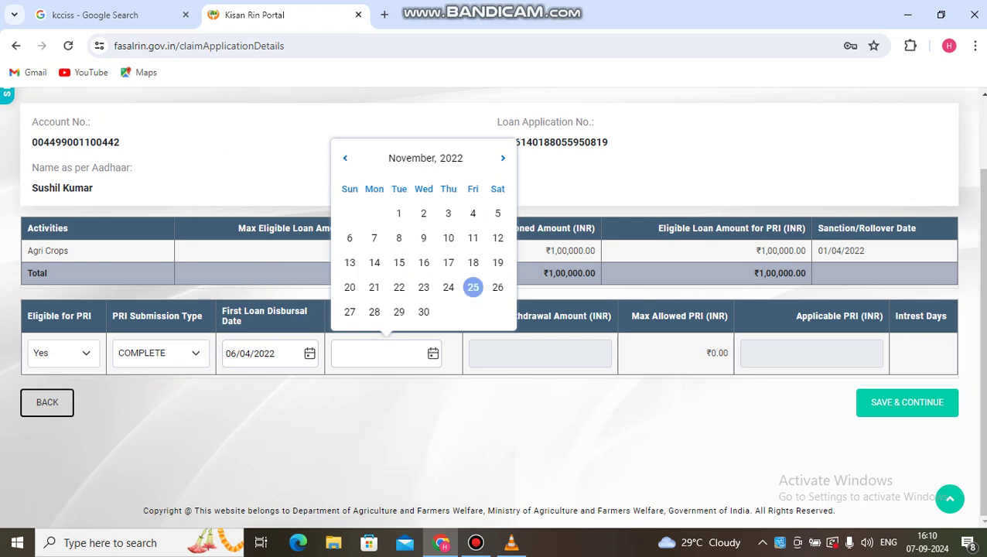
{"action": "left_click", "coordinate": [472, 287]}
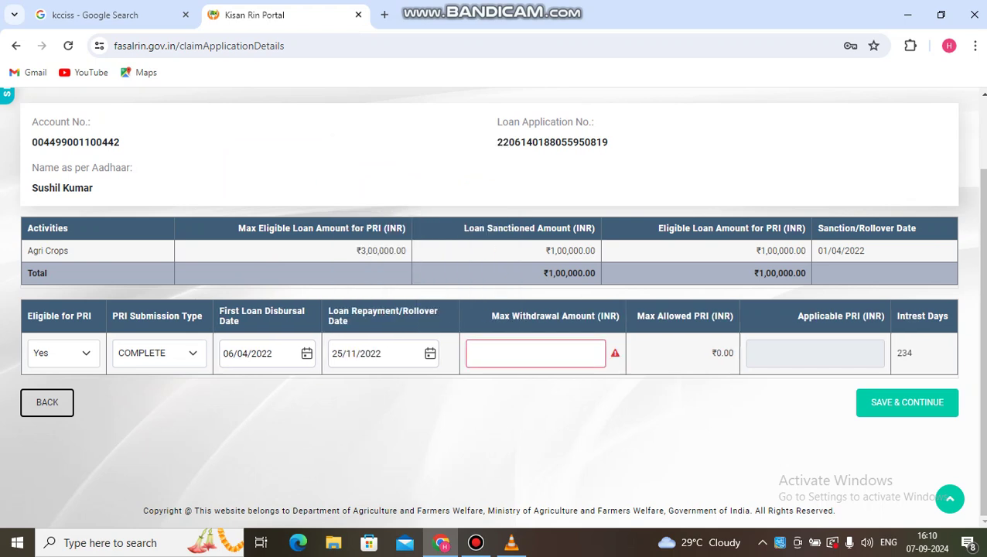
Set the max withdrawal amount to 50000 and the applicable PRI to 960, and save the claim.
{"action": "left_click", "coordinate": [595, 353]}
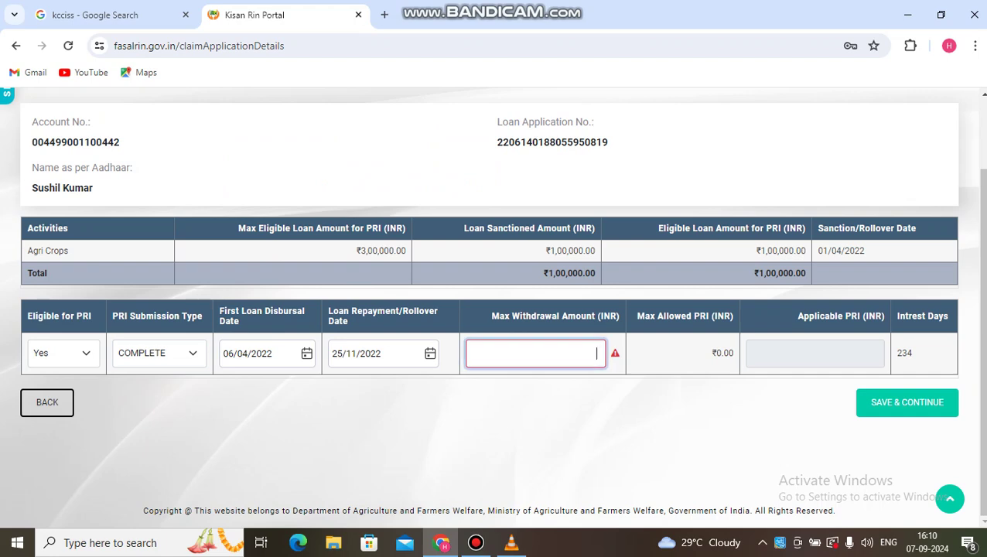
{"action": "type", "text": "50000"}
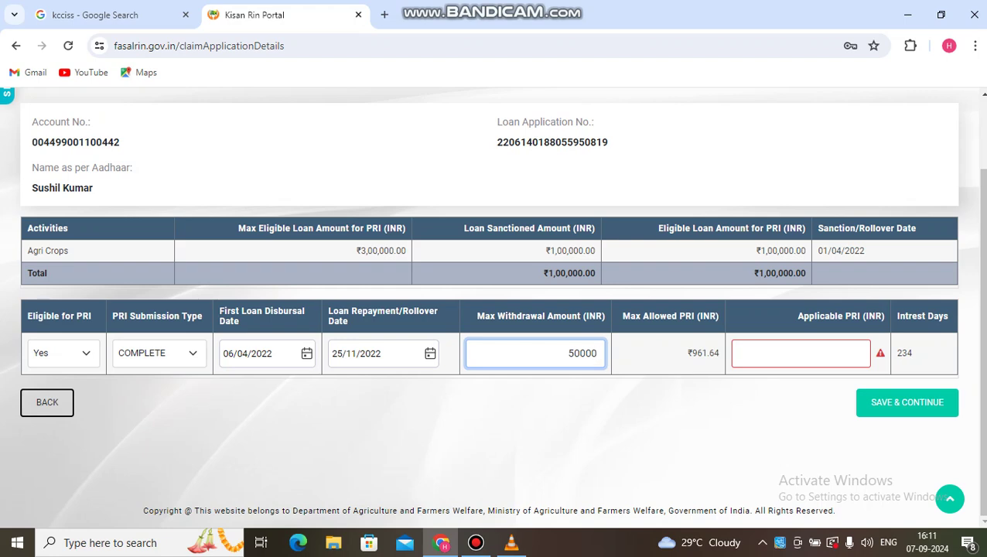
{"action": "left_click", "coordinate": [860, 352]}
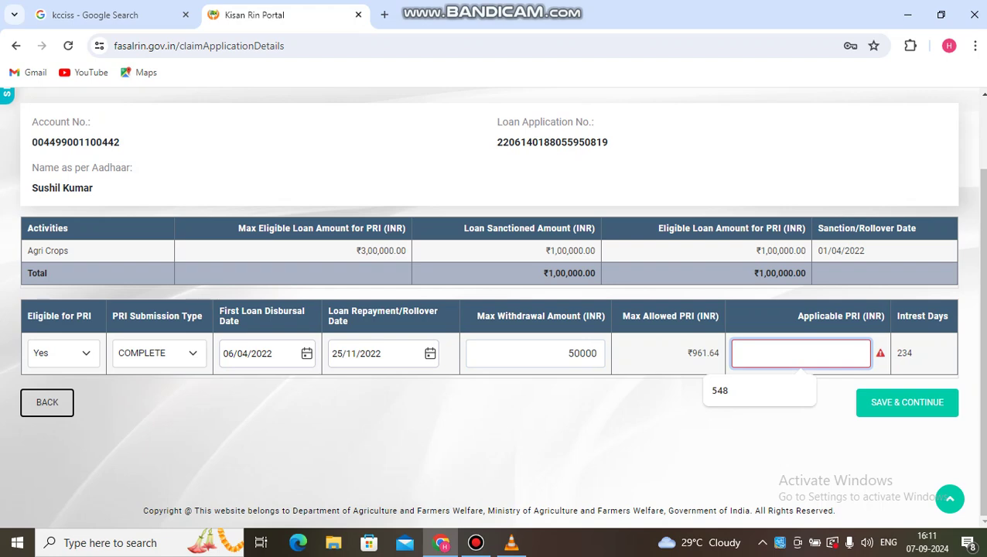
{"action": "type", "text": "9"}
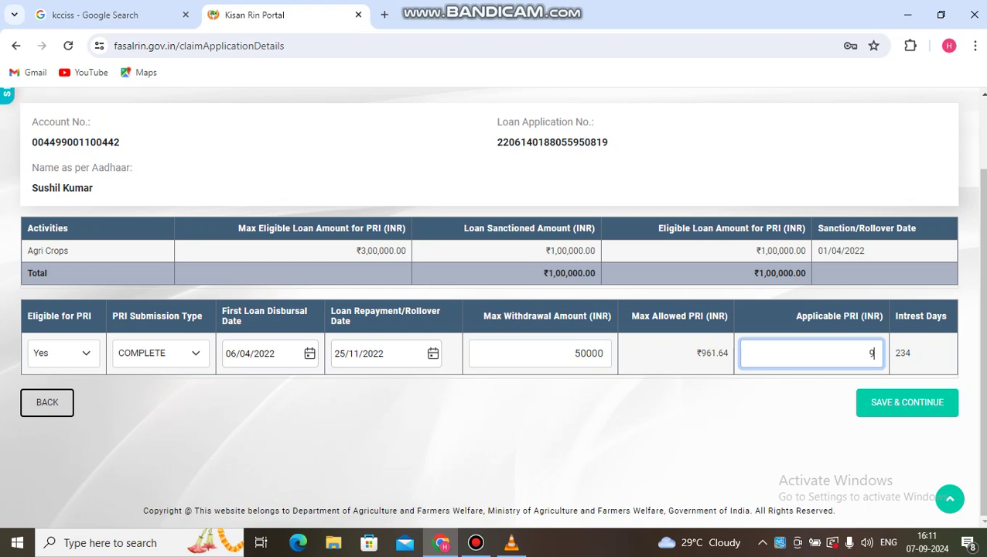
{"action": "type", "text": "60"}
{"action": "left_click", "coordinate": [907, 402]}
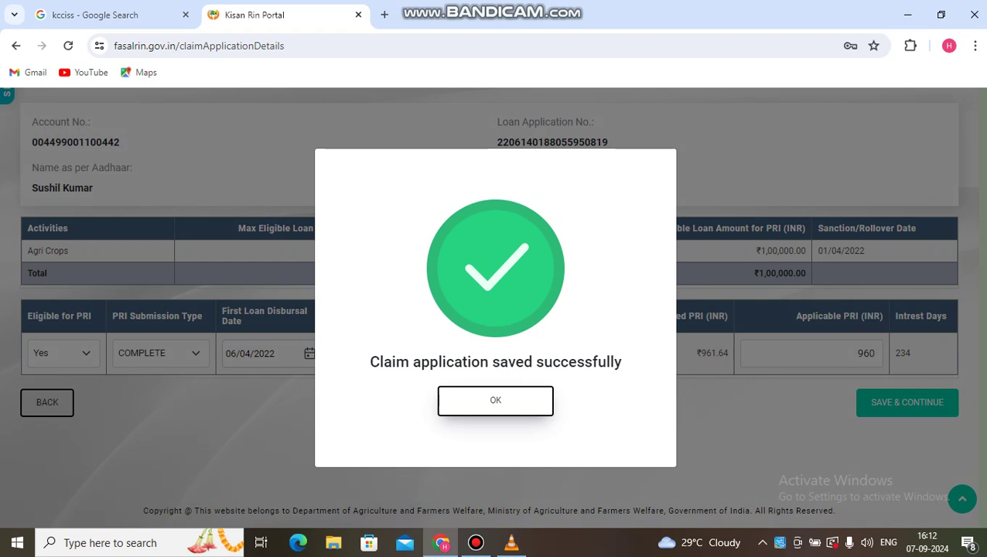
{"action": "key", "text": "Return"}
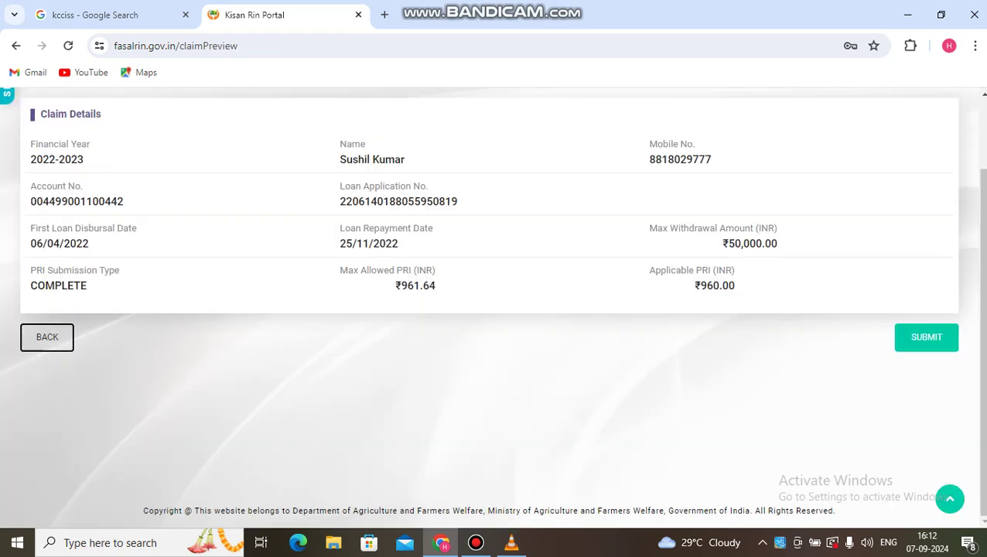
Submit the previewed PRI claim application, confirm the submission and return to the claim list.
{"action": "left_click", "coordinate": [925, 337]}
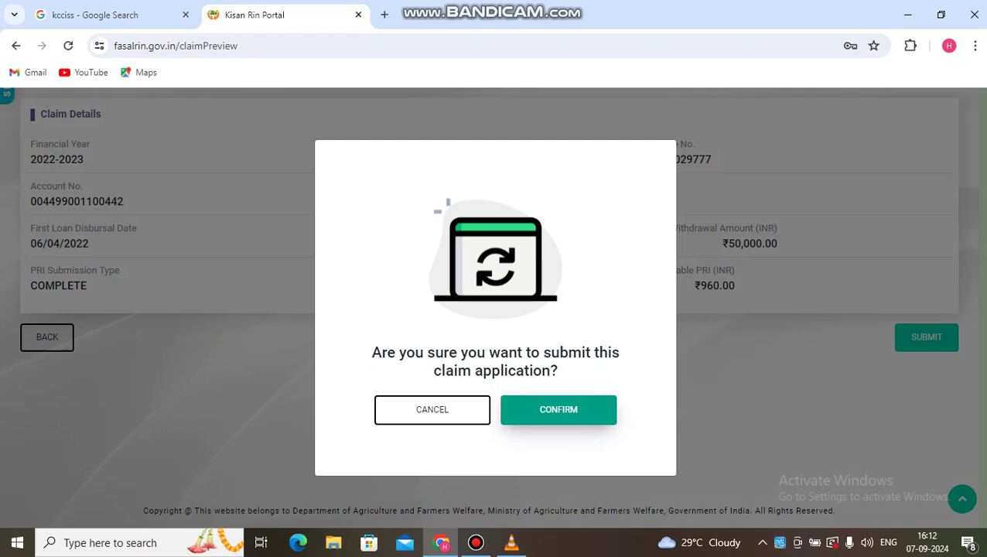
{"action": "left_click", "coordinate": [558, 409]}
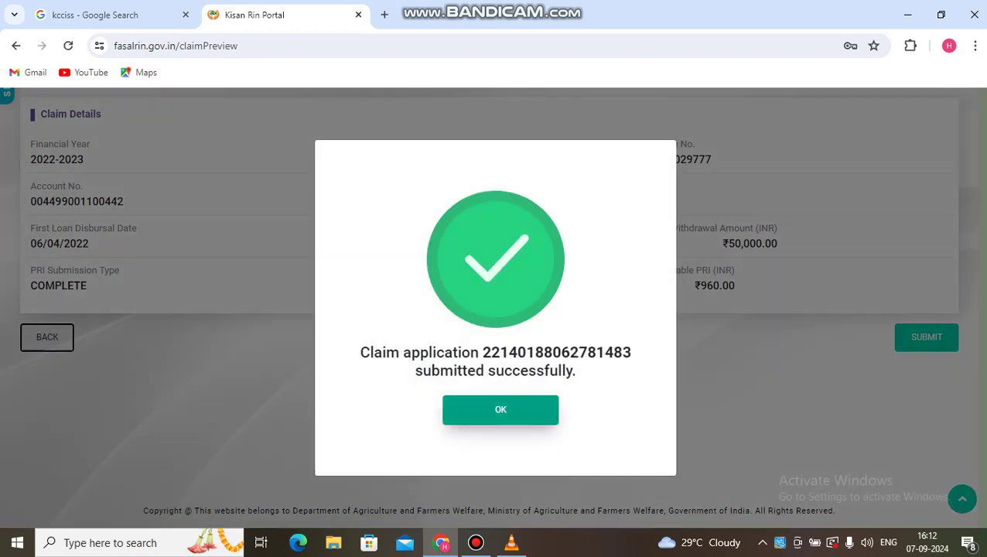
{"action": "left_click", "coordinate": [500, 409]}
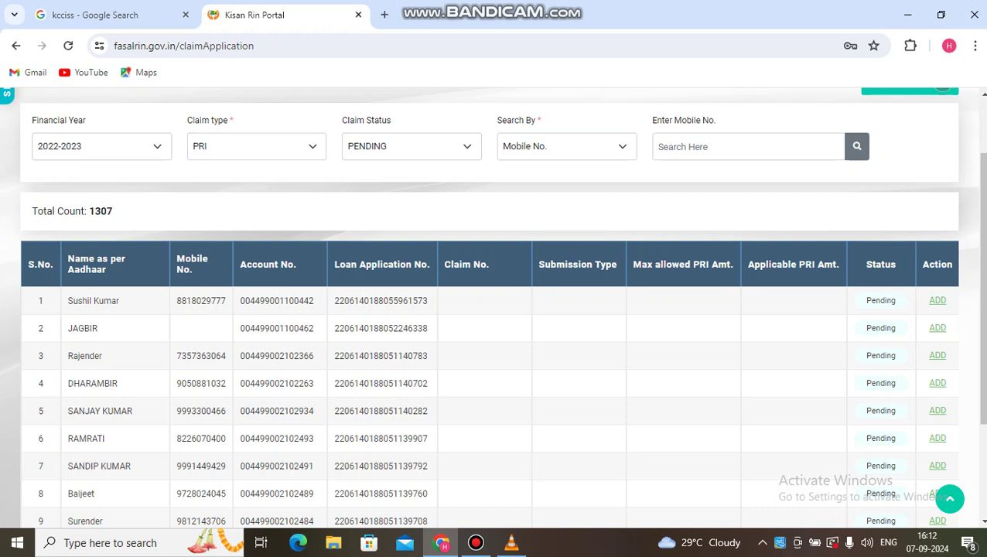
Change the claim list's claim type to IS and start adding a claim for the second pending application.
{"action": "left_click", "coordinate": [256, 146]}
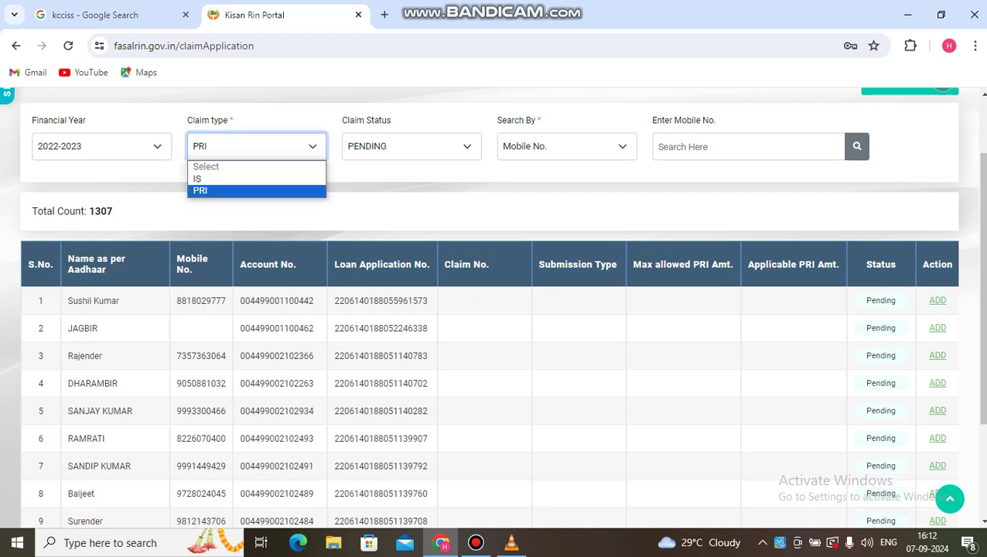
{"action": "key", "text": "Up"}
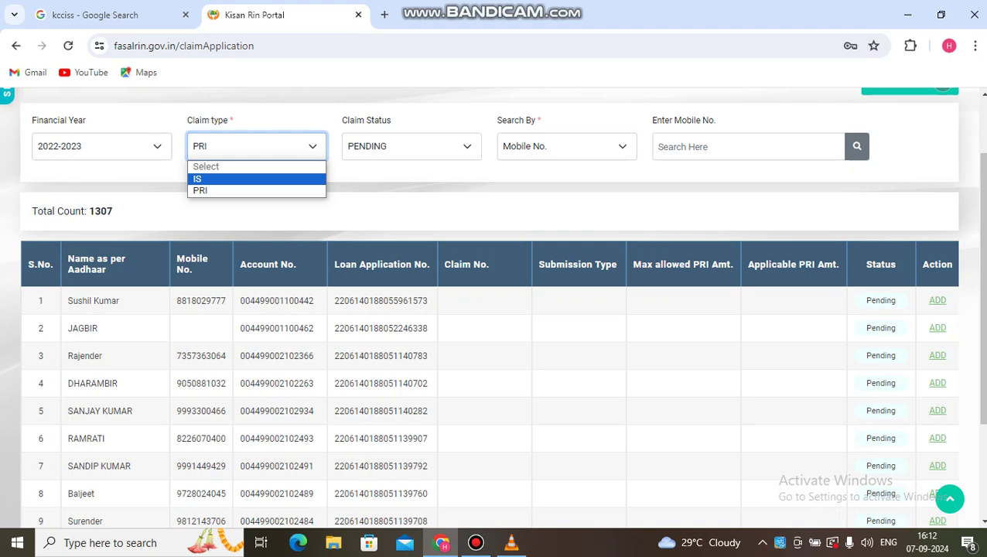
{"action": "key", "text": "Return"}
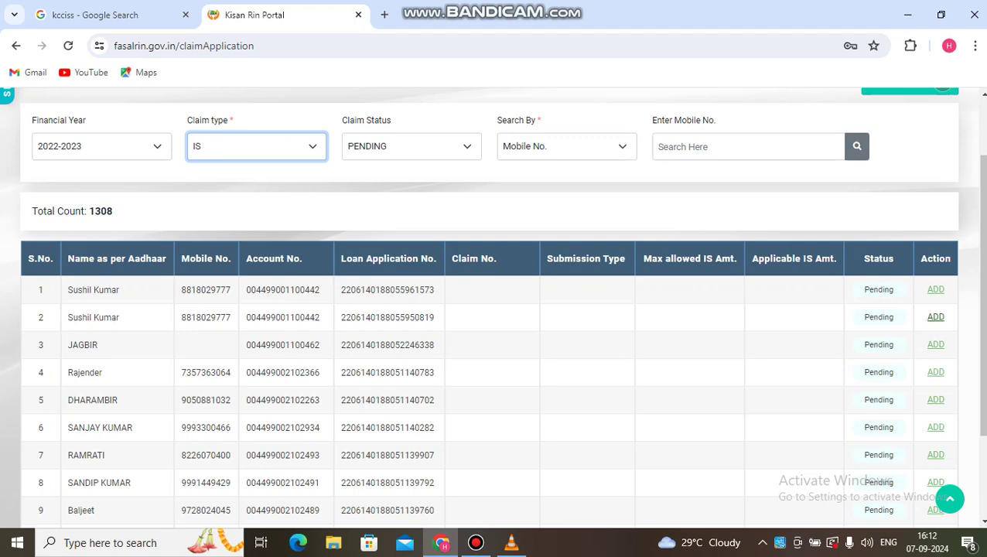
{"action": "left_click", "coordinate": [935, 317]}
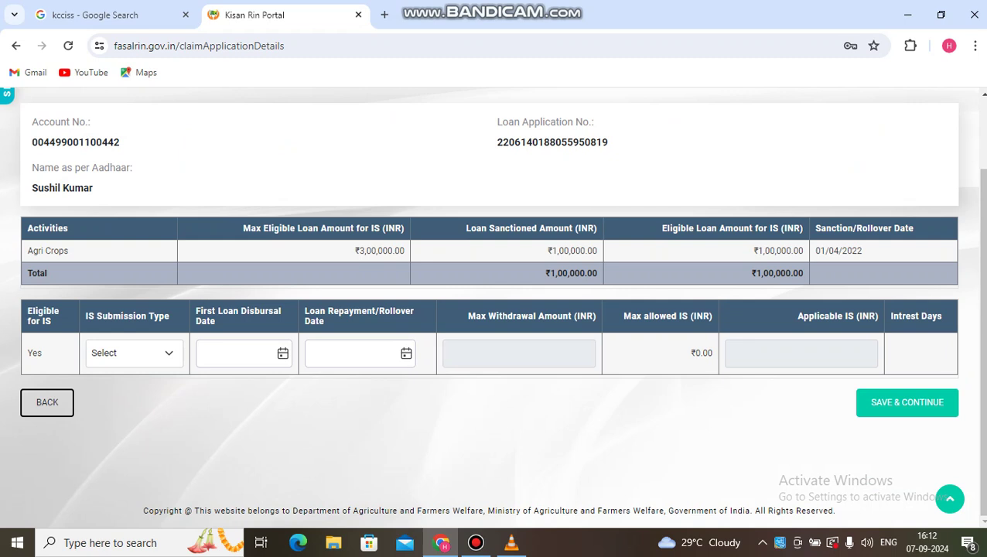
Set the IS submission type to COMPLETE and the first loan disbursal date to 06/04/2022.
{"action": "left_click", "coordinate": [133, 352]}
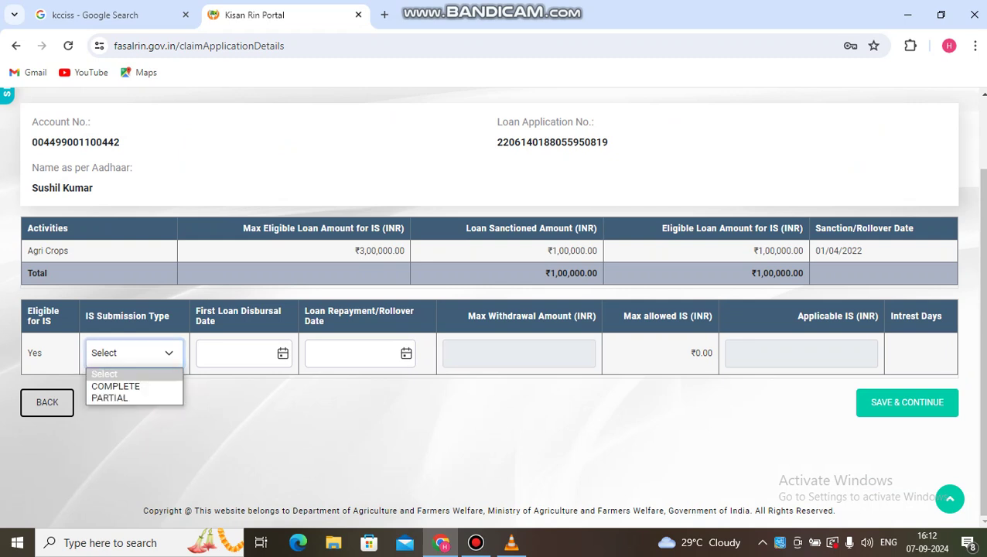
{"action": "key", "text": "Return"}
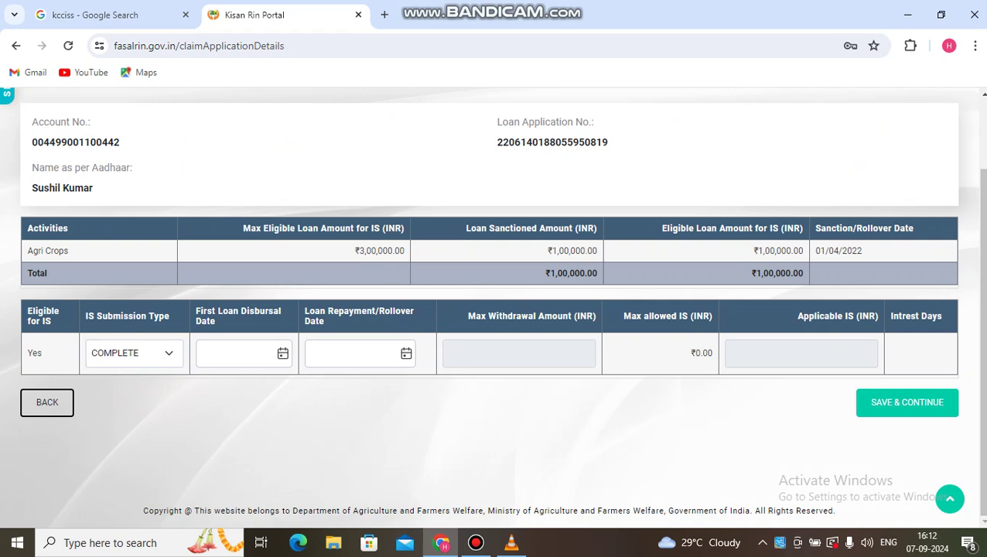
{"action": "left_click", "coordinate": [243, 353]}
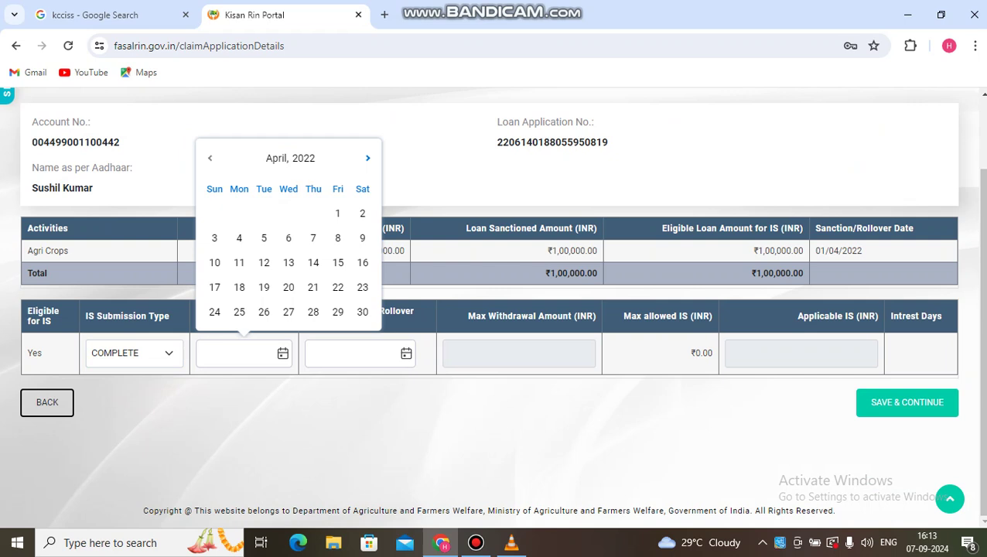
{"action": "left_click", "coordinate": [288, 237]}
{"action": "left_click", "coordinate": [264, 237]}
{"action": "left_click", "coordinate": [289, 237]}
{"action": "key", "text": "Return"}
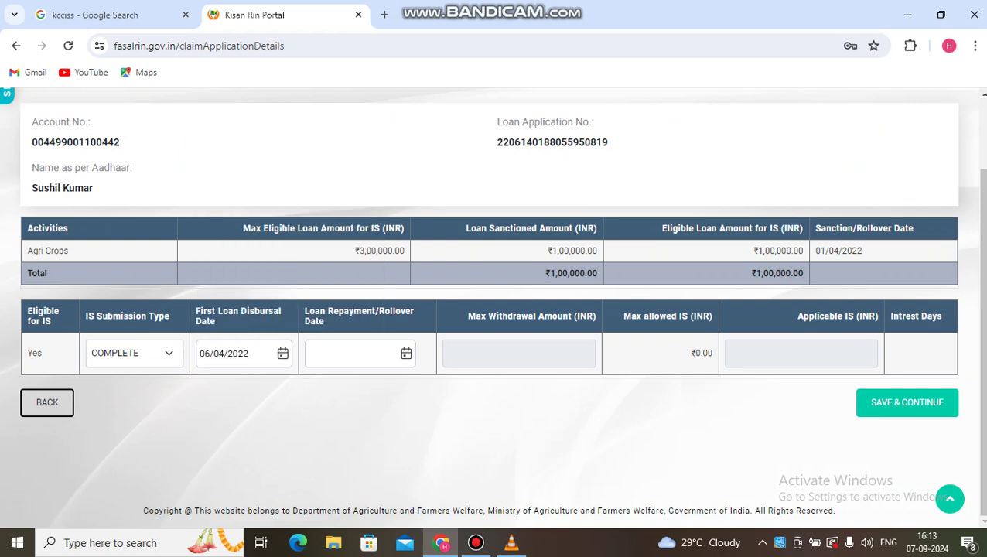
Set the loan repayment/rollover date to 25/11/2022 and the max withdrawal amount to 50000.
{"action": "left_click", "coordinate": [360, 352]}
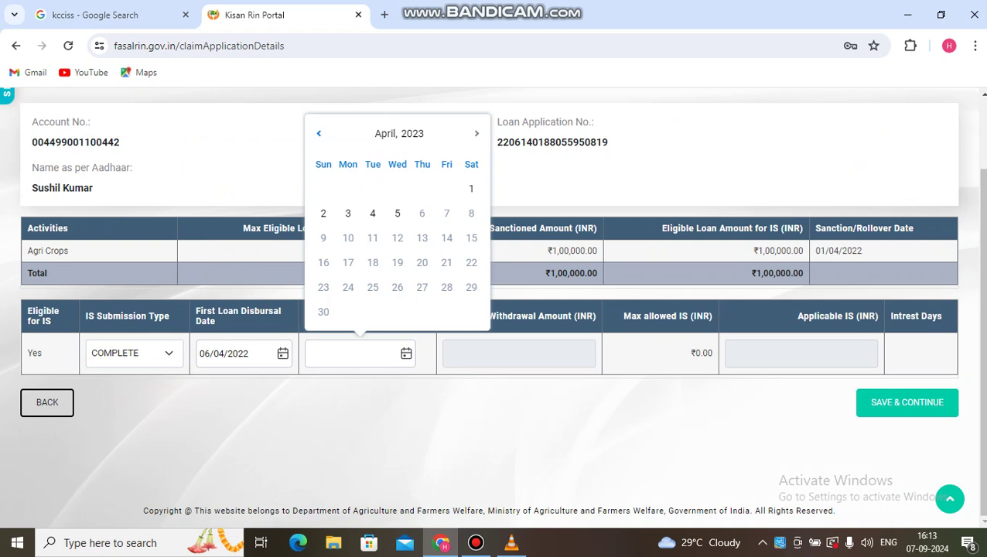
{"action": "left_click", "coordinate": [411, 133]}
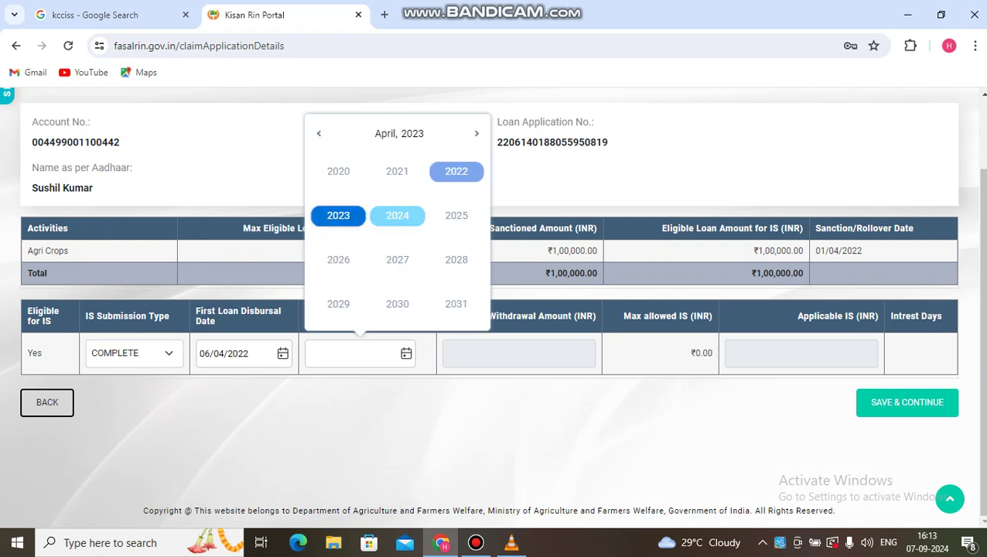
{"action": "key", "text": "Return"}
{"action": "left_click", "coordinate": [385, 157]}
{"action": "left_click", "coordinate": [397, 307]}
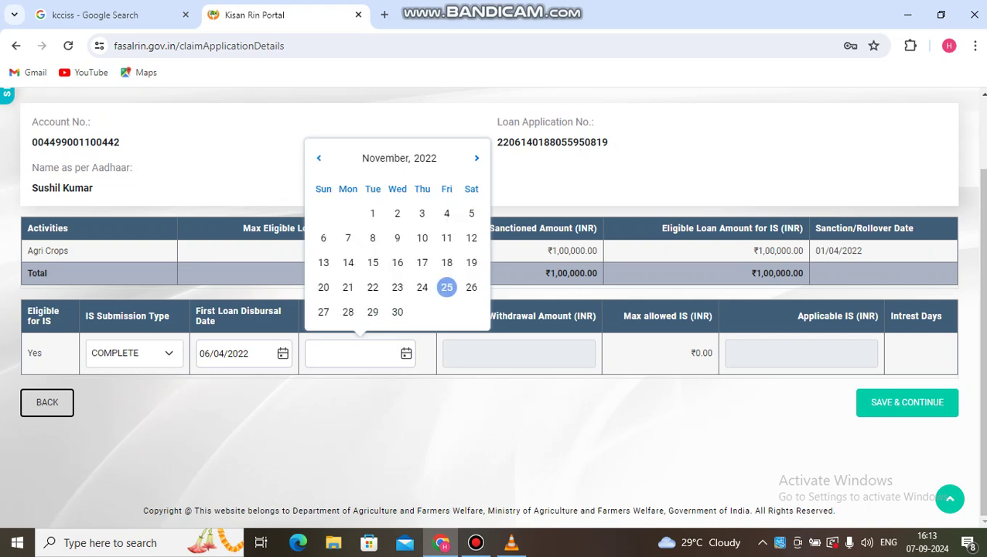
{"action": "left_click", "coordinate": [446, 287]}
{"action": "left_click", "coordinate": [580, 353]}
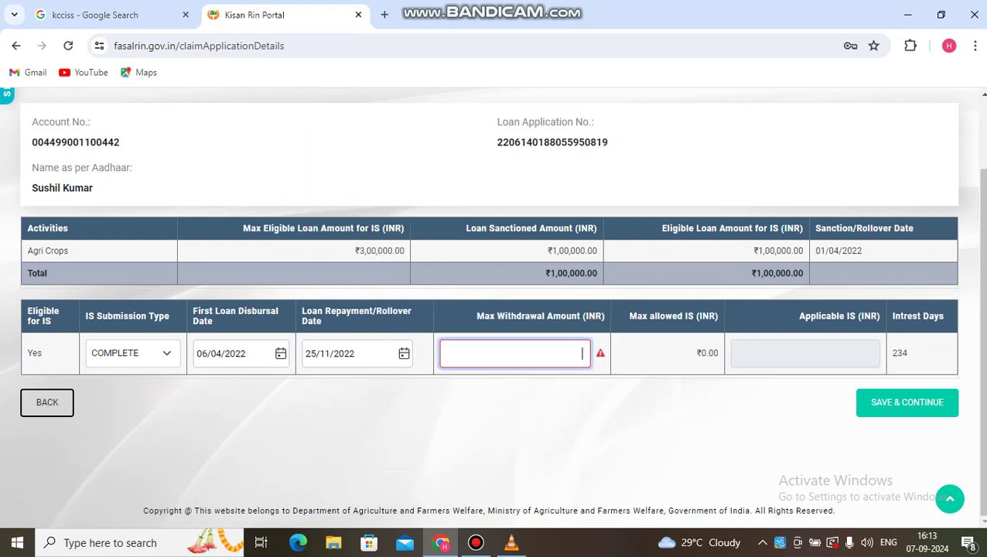
{"action": "type", "text": "50000"}
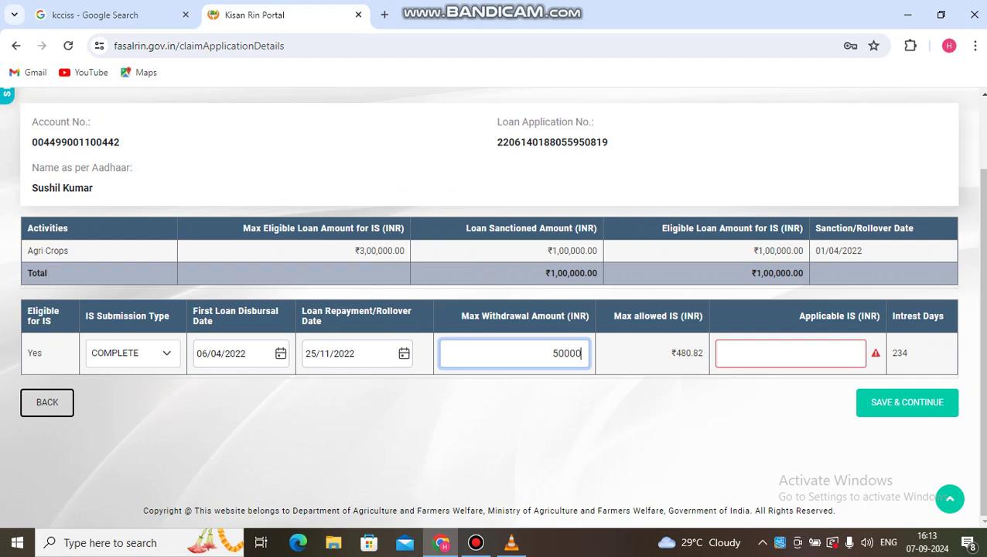
{"action": "type", "text": "48"}
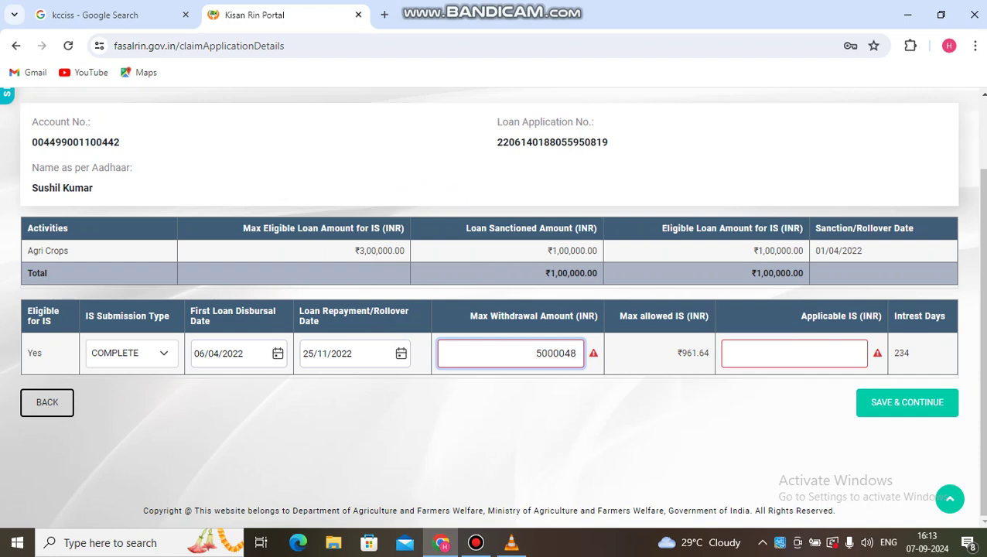
{"action": "key", "text": "BackSpace"}
{"action": "left_click", "coordinate": [793, 353]}
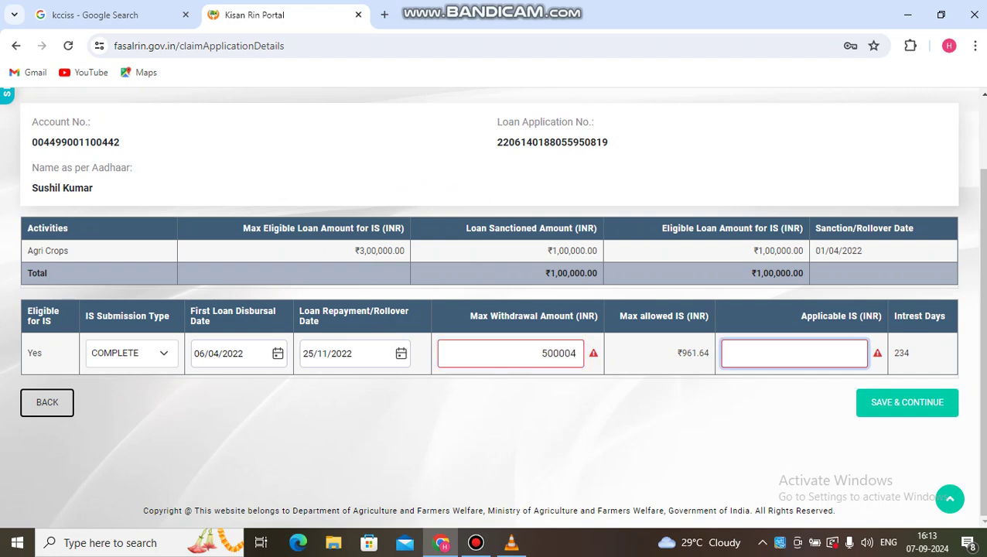
{"action": "type", "text": "961.64"}
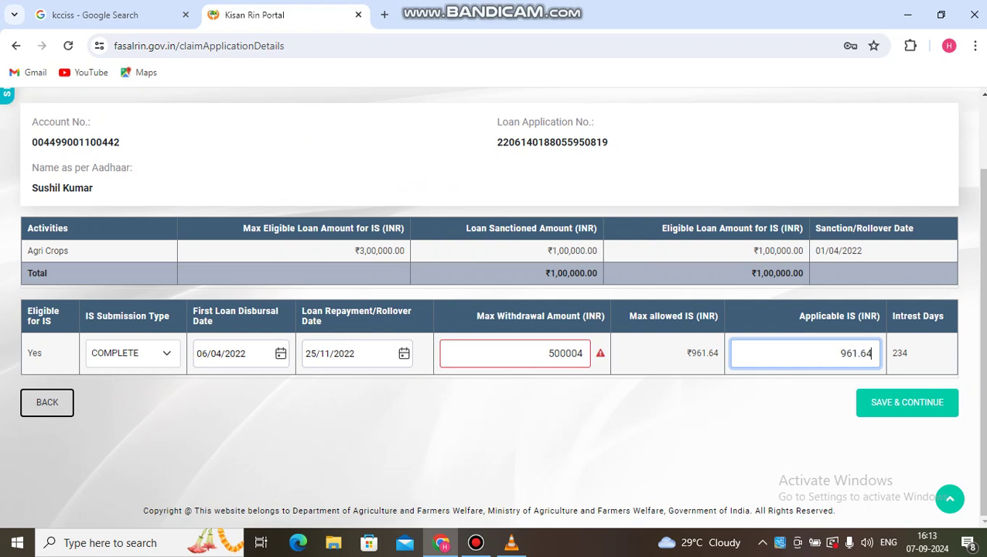
{"action": "left_click", "coordinate": [581, 352]}
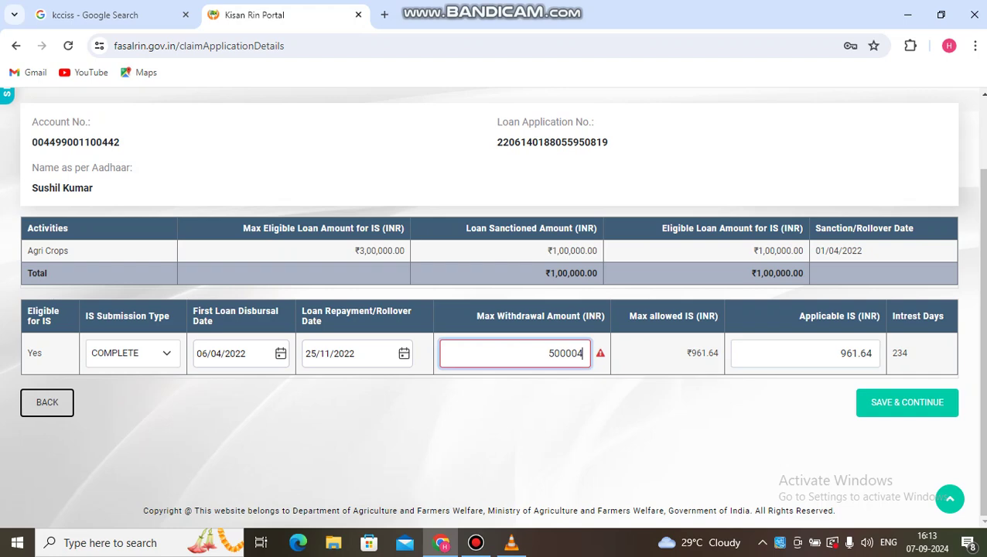
{"action": "key", "text": "BackSpace"}
Set the applicable IS amount to 480.82 and save the claim.
{"action": "key", "text": "Tab"}
{"action": "type", "text": "480.82"}
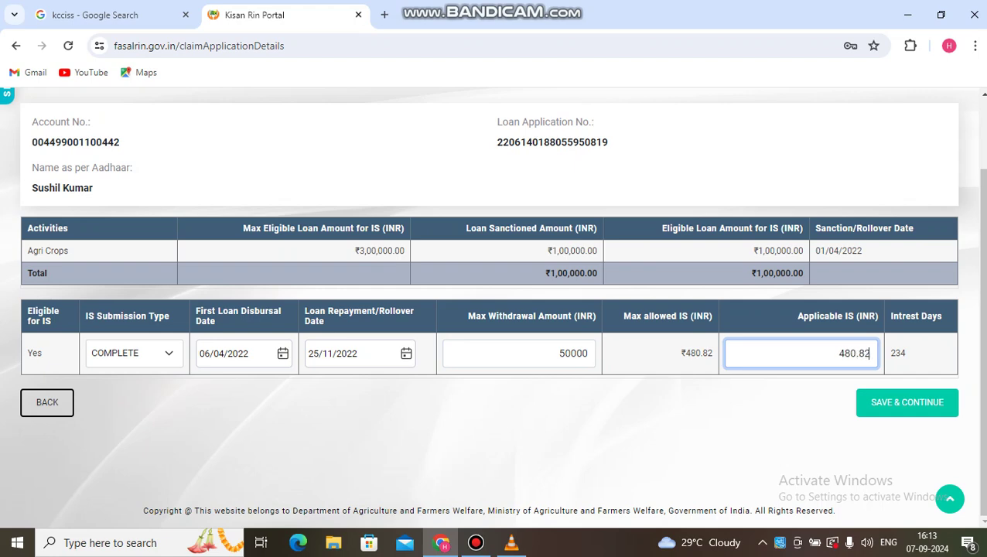
{"action": "left_click", "coordinate": [906, 402]}
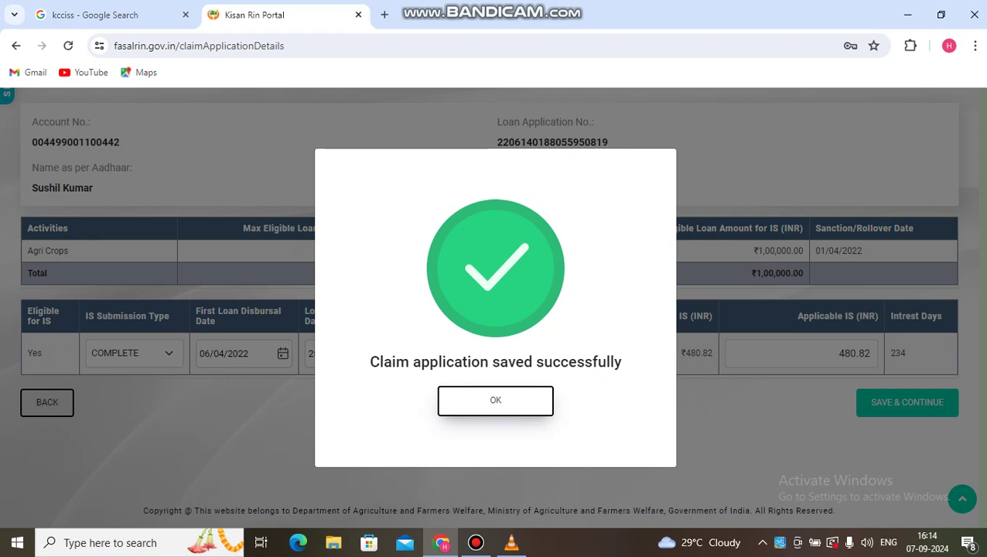
{"action": "left_click", "coordinate": [495, 400]}
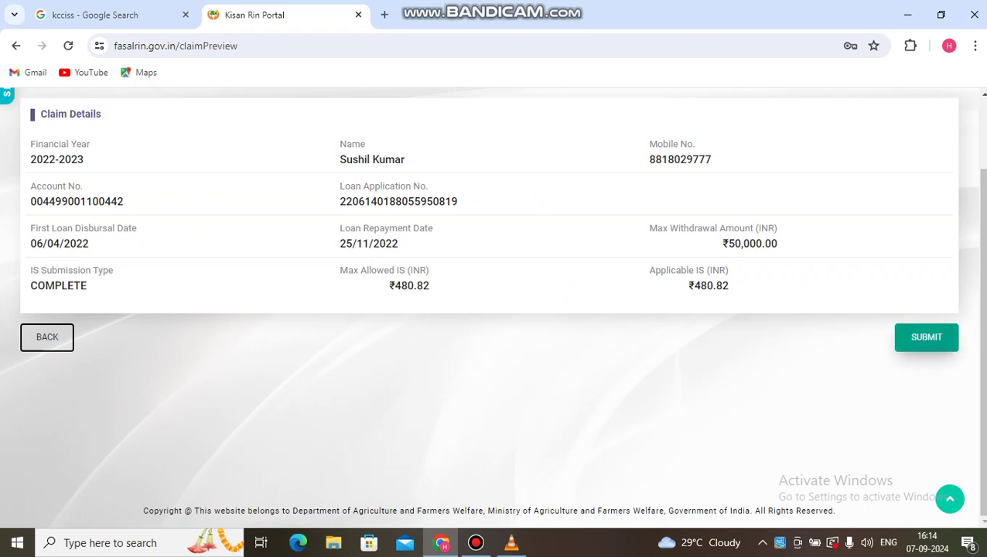
Submit the previewed IS claim application, confirm the submission and return to the claim list.
{"action": "left_click", "coordinate": [925, 336]}
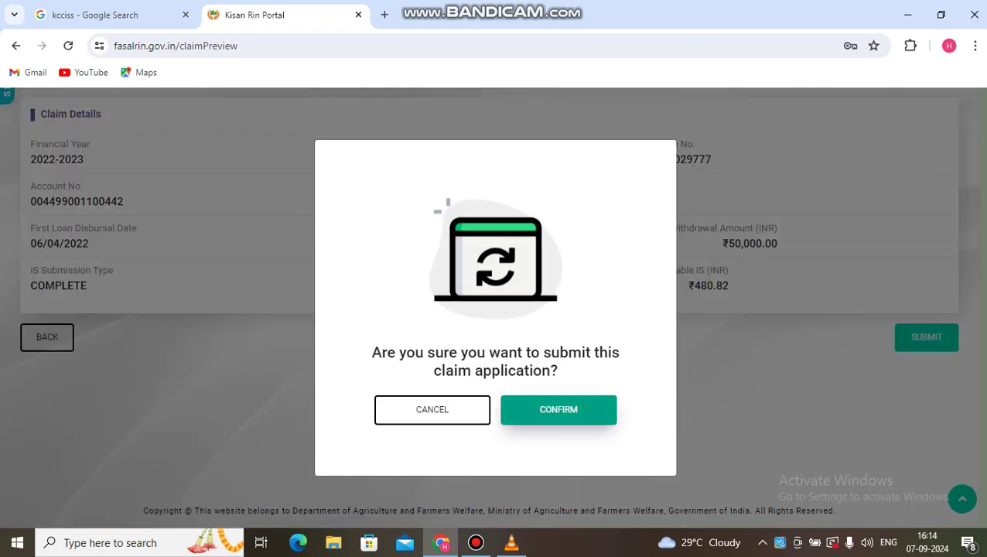
{"action": "key", "text": "Return"}
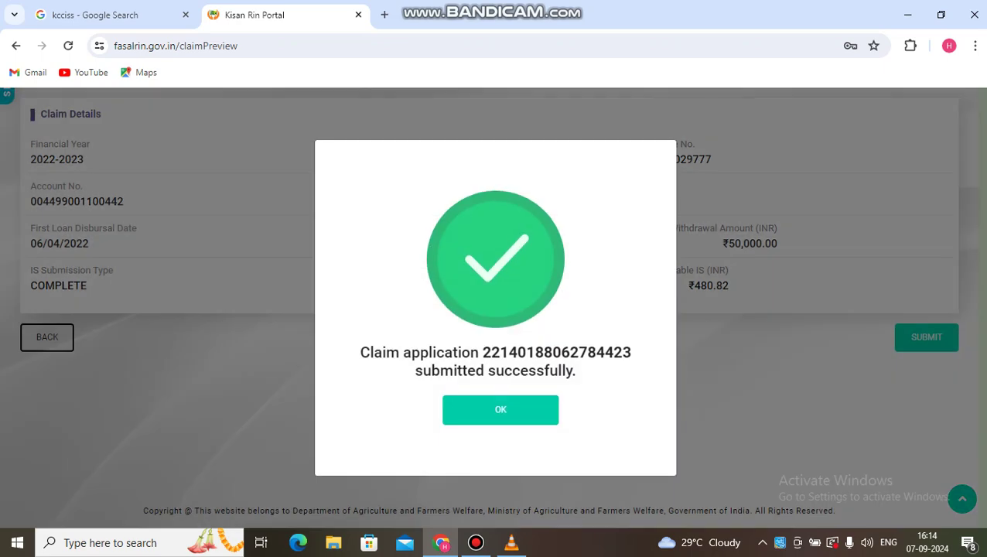
{"action": "key", "text": "Return"}
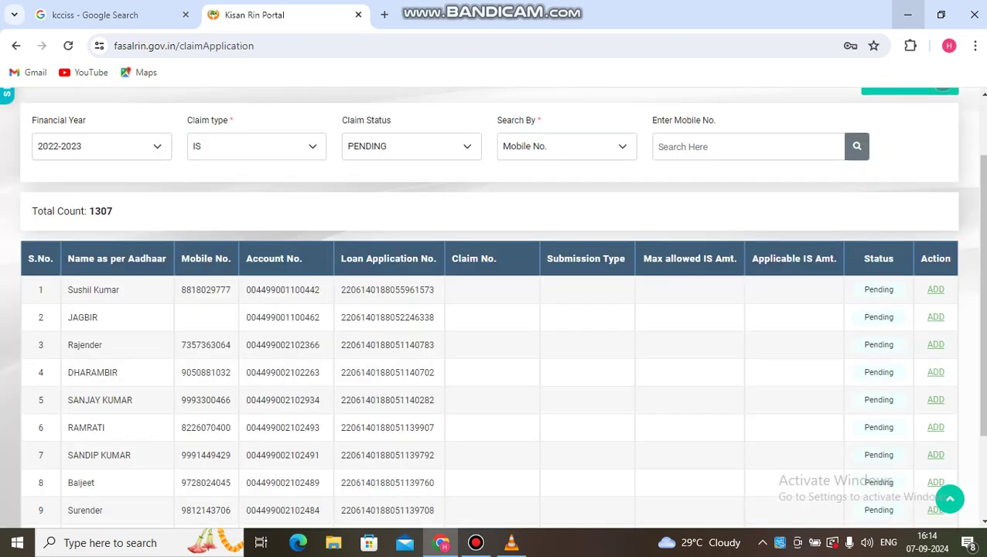
{"action": "left_click", "coordinate": [907, 14]}
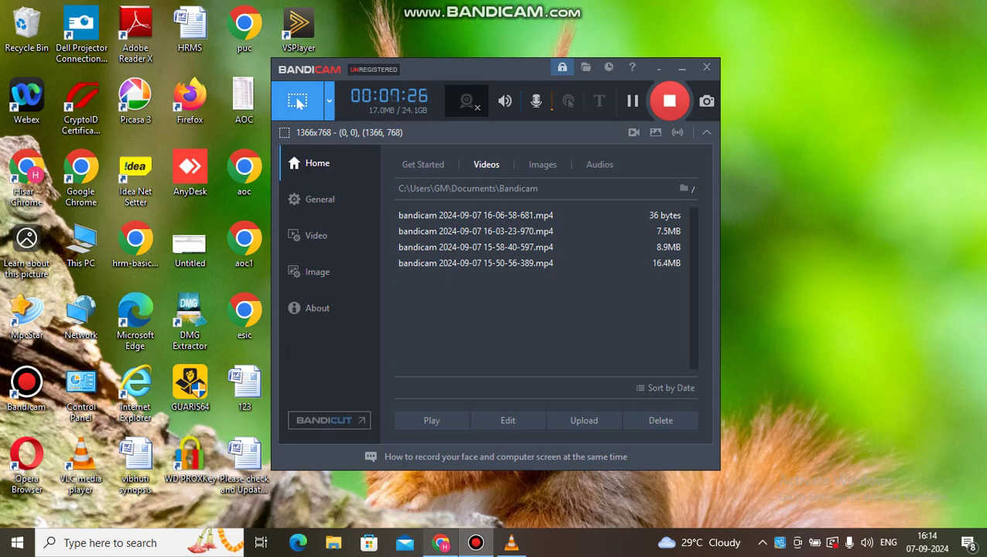
{"action": "left_click", "coordinate": [440, 542]}
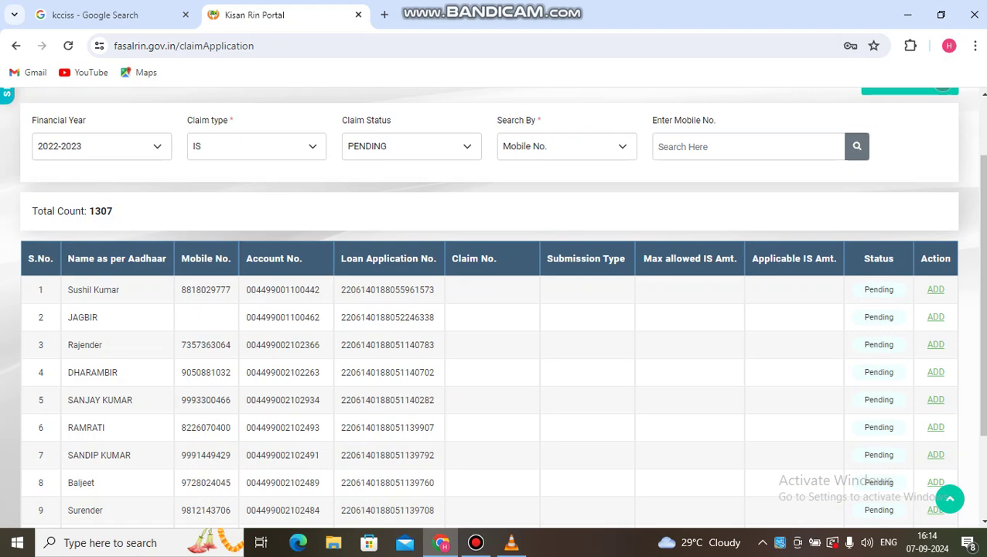
{"action": "scroll", "coordinate": [489, 310], "scroll_direction": "down", "scroll_amount": 1}
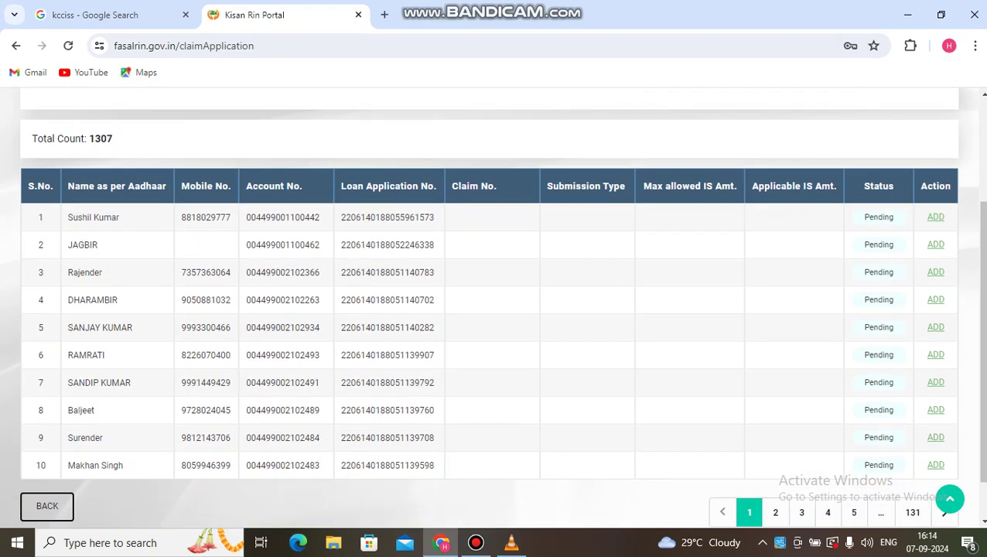
{"action": "scroll", "coordinate": [488, 310], "scroll_direction": "up", "scroll_amount": 1}
{"action": "scroll", "coordinate": [489, 310], "scroll_direction": "up", "scroll_amount": 1}
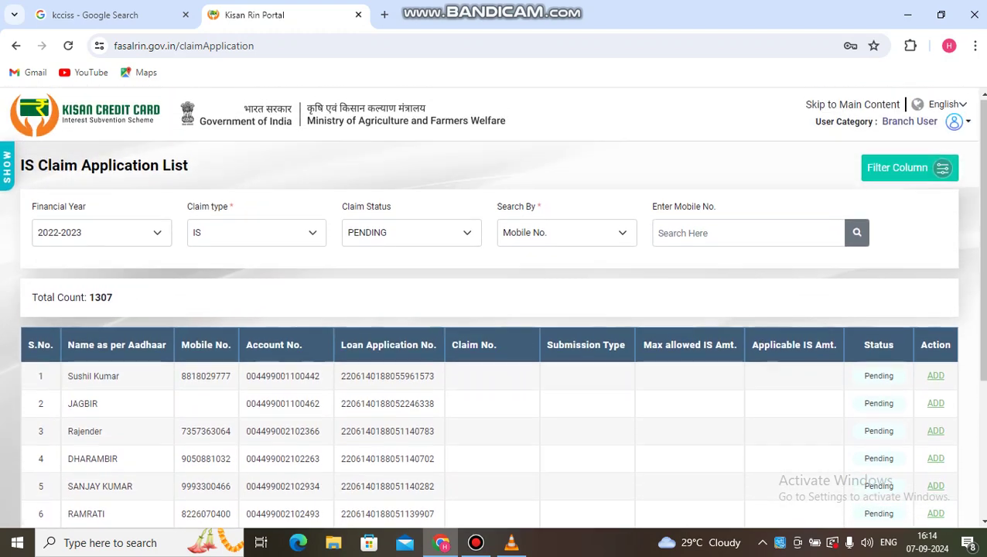
{"action": "left_click", "coordinate": [476, 542]}
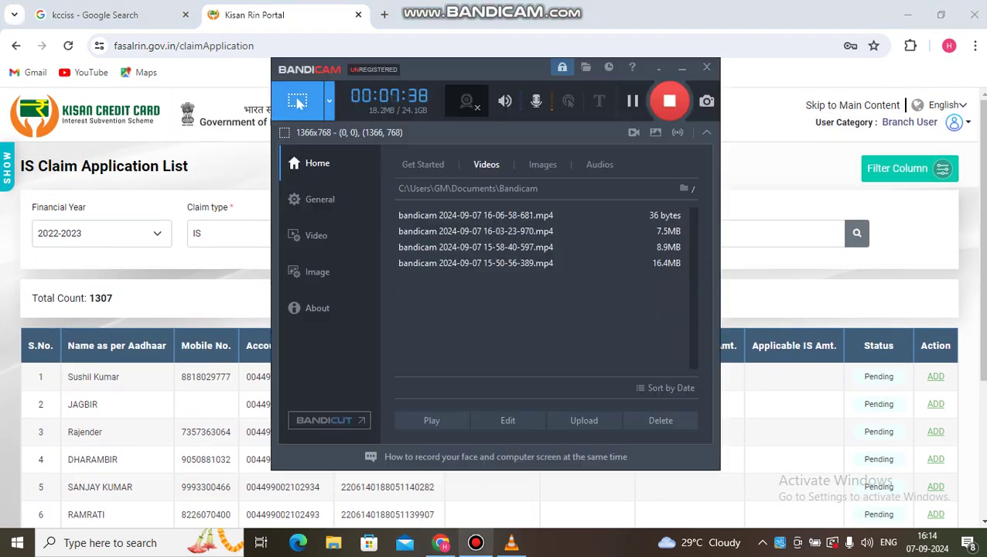